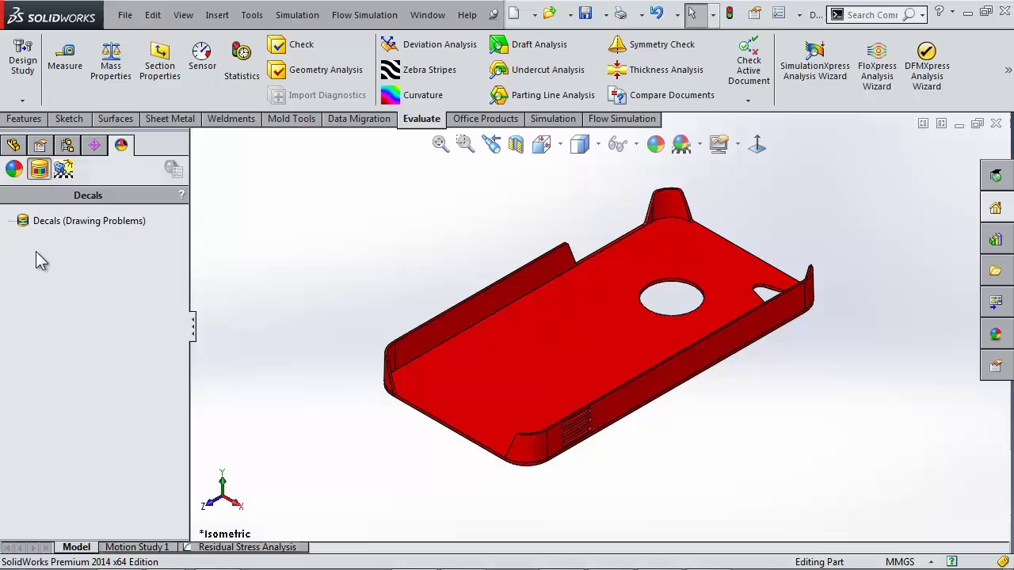
# Step: Add a new decal to the case, collapse Appearances, and orbit to its flat back face
pyautogui.click(82, 221)
pyautogui.rightClick(83, 225)
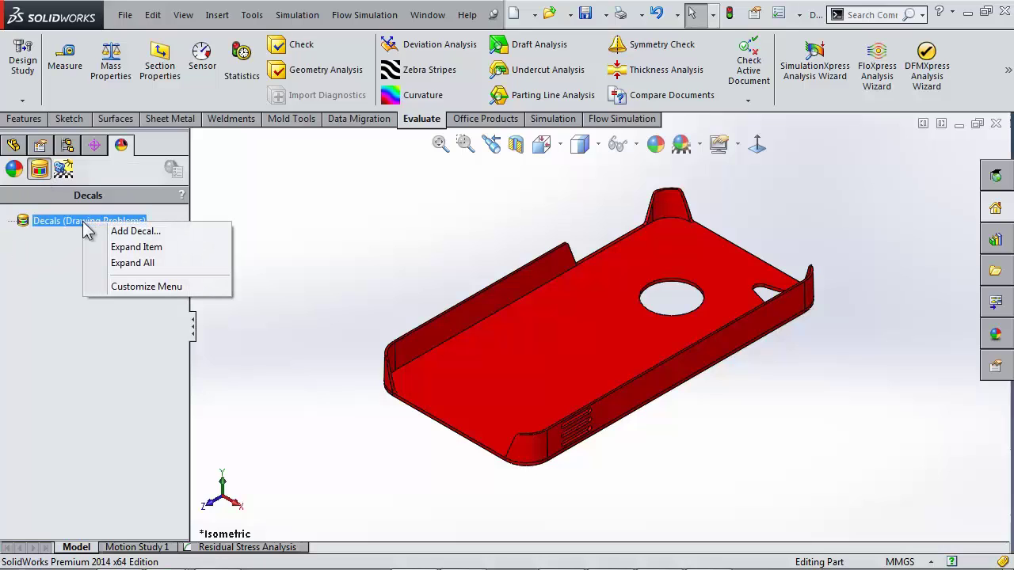
pyautogui.click(131, 230)
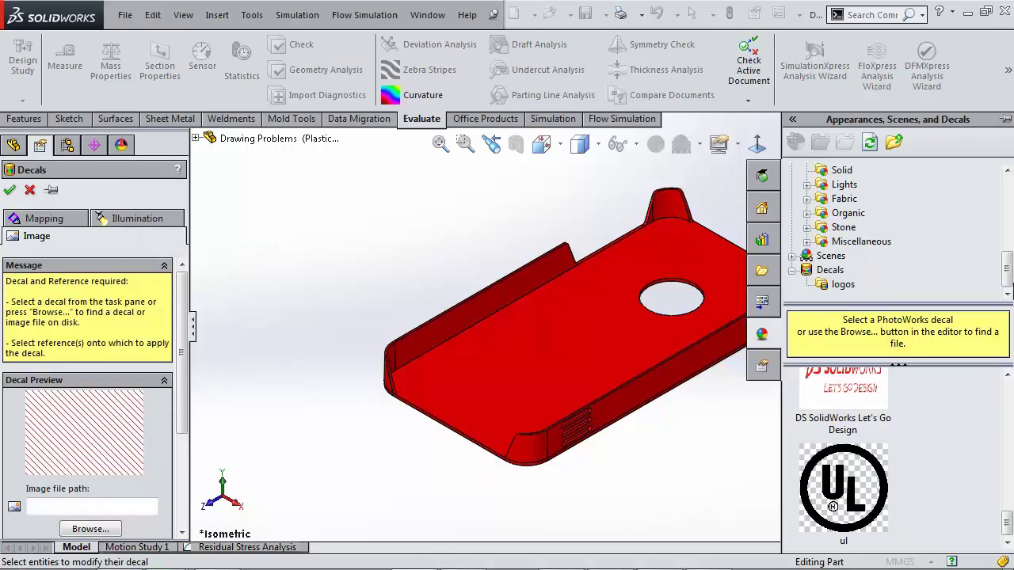
pyautogui.moveTo(1010, 268); pyautogui.dragTo(1009, 186)
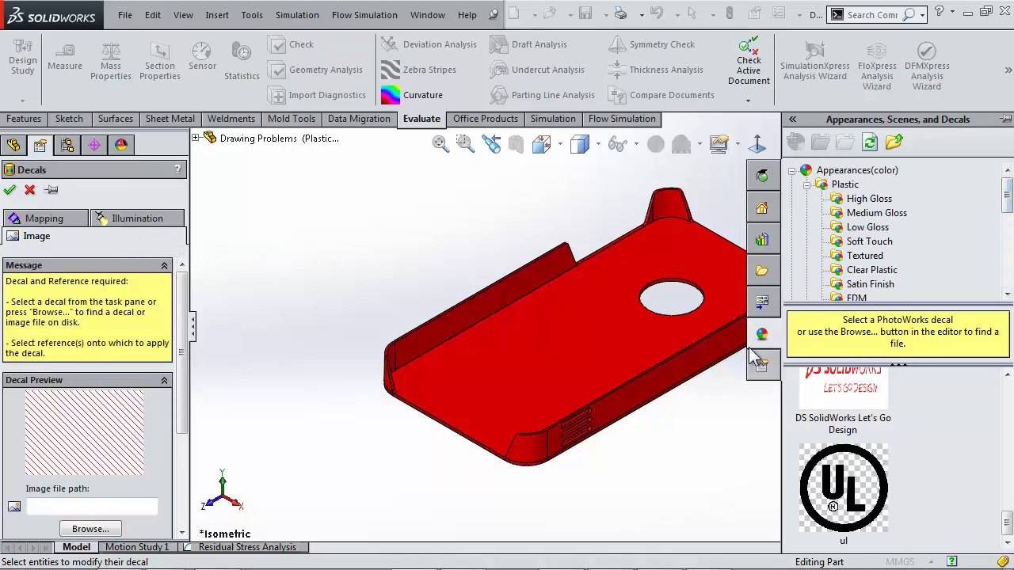
pyautogui.click(791, 172)
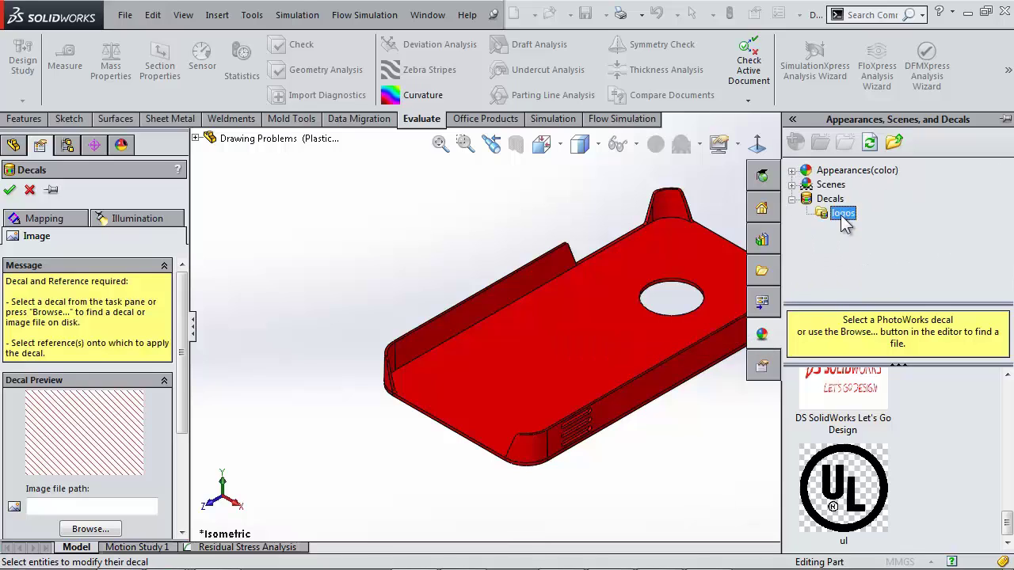
pyautogui.moveTo(1009, 519); pyautogui.dragTo(997, 542)
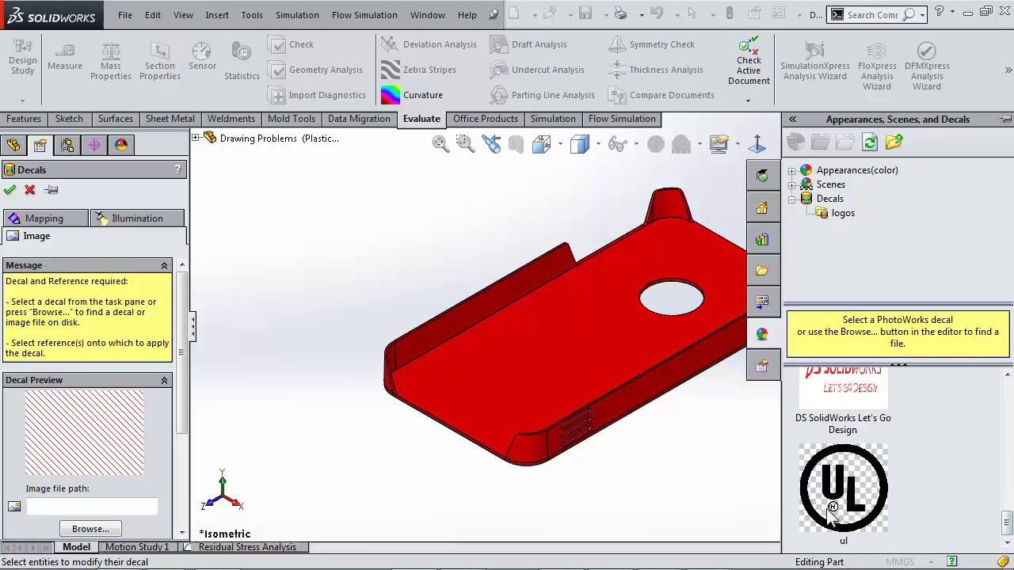
pyautogui.moveTo(681, 475); pyautogui.dragTo(636, 161, button='middle')
# Step: Apply GoEngineer_logo.png from Pictures as a decal on the case's back face, then orbit to check
pyautogui.click(537, 333)
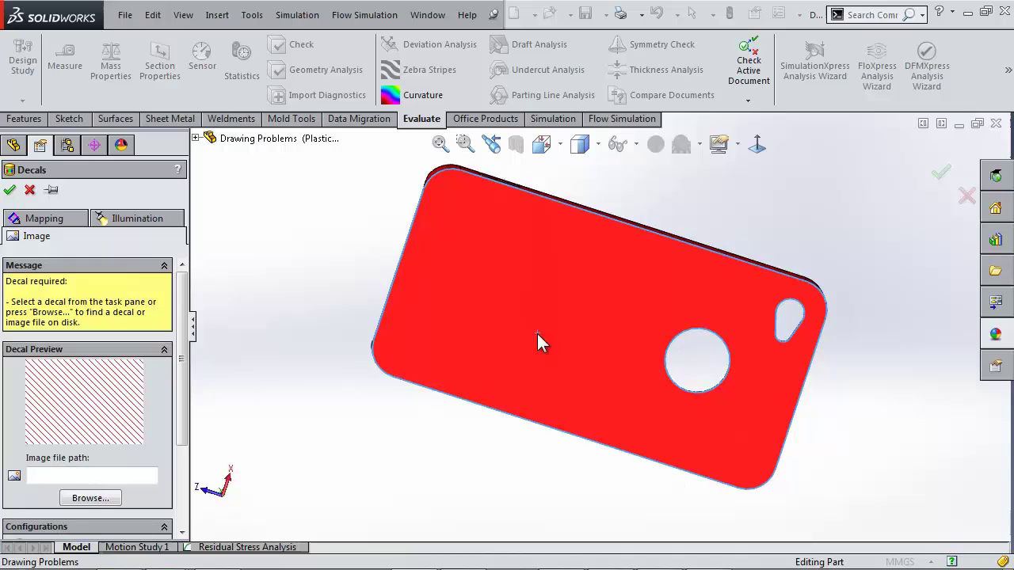
pyautogui.click(103, 476)
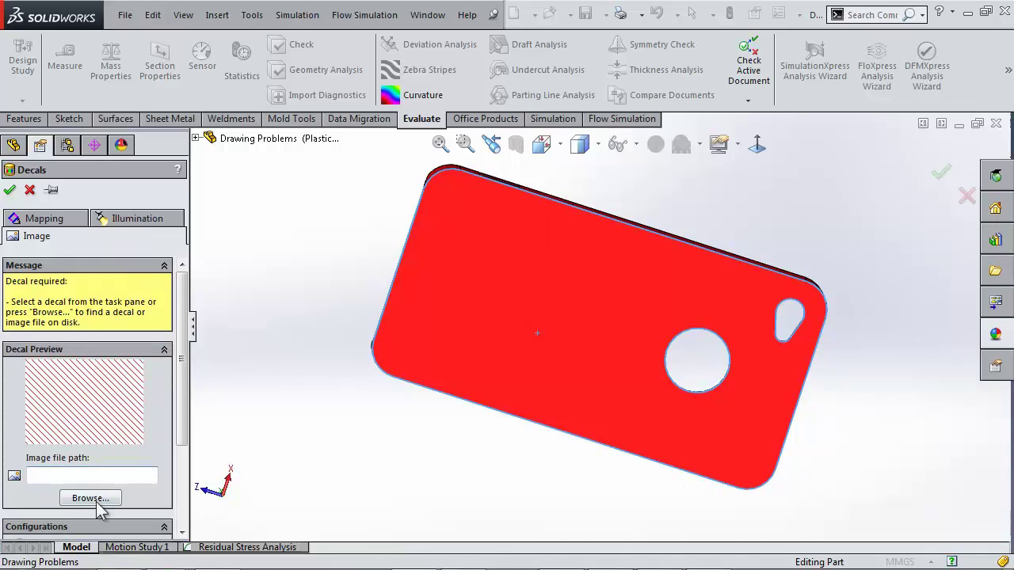
pyautogui.click(96, 500)
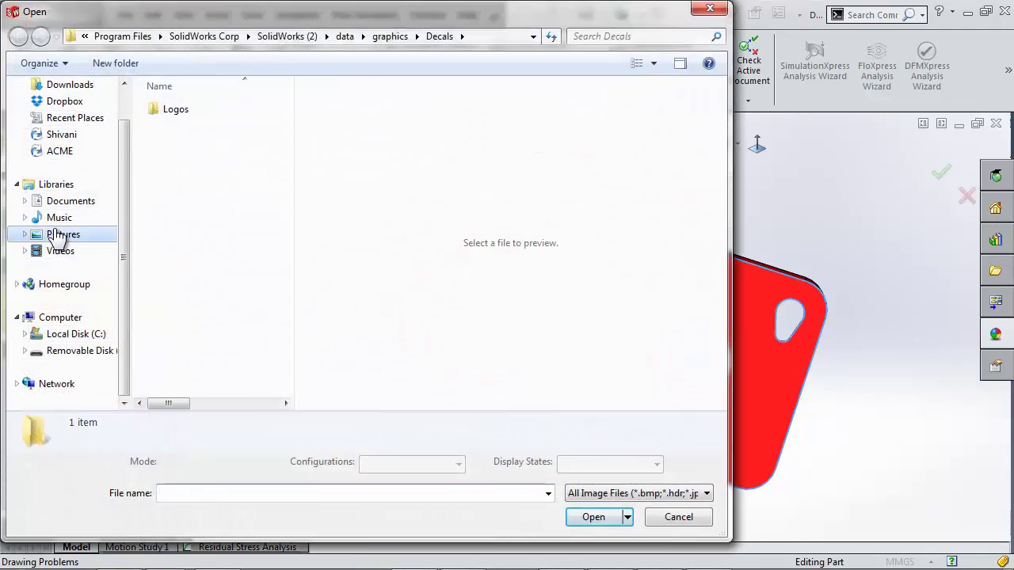
pyautogui.click(63, 234)
pyautogui.scroll(-2, 280, 303)
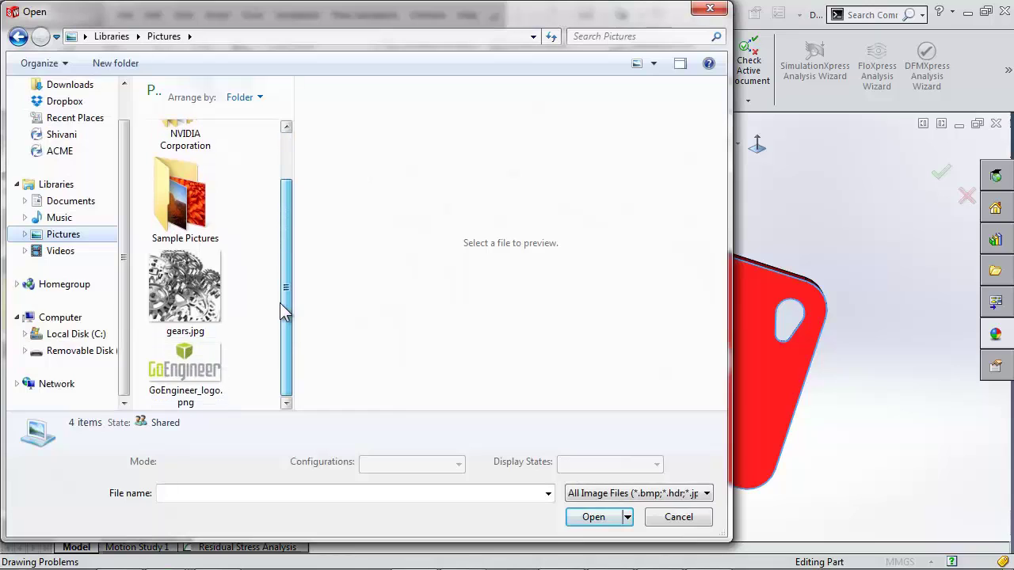
pyautogui.click(183, 371)
pyautogui.click(569, 517)
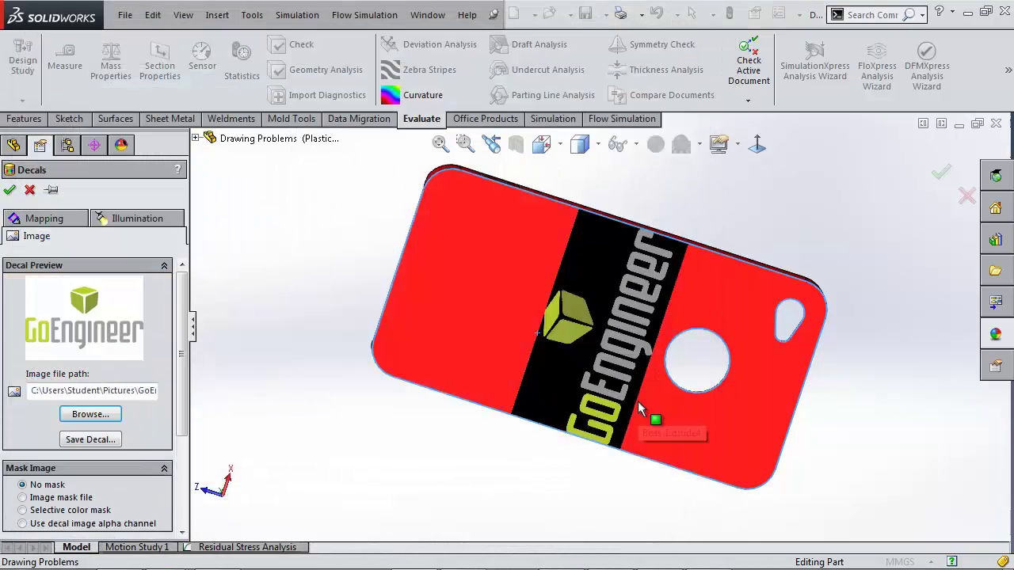
pyautogui.moveTo(503, 458); pyautogui.dragTo(485, 369, button='middle')
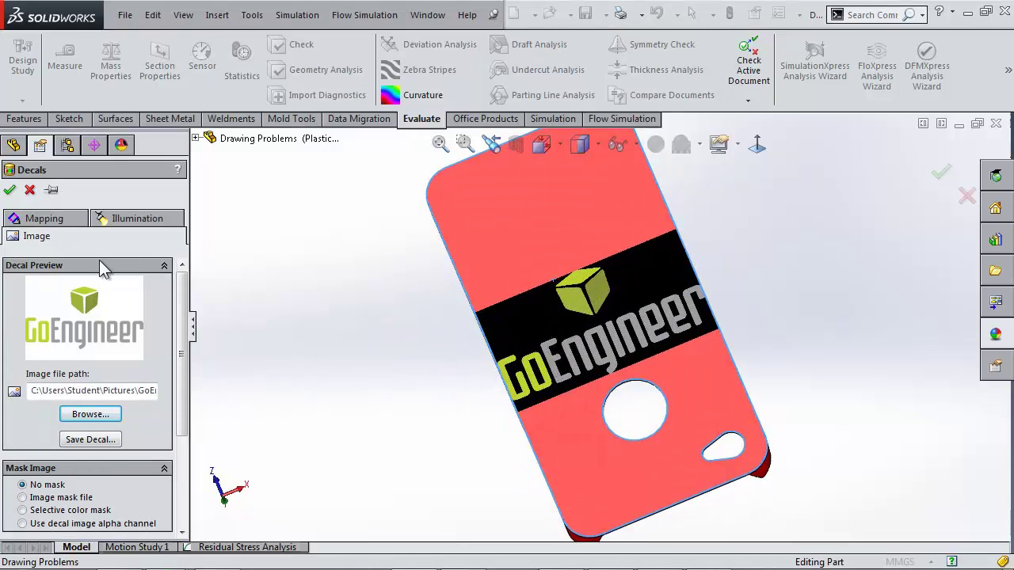
# Step: Confirm the decal, view the case from the bottom, and start a sketch on its back face
pyautogui.click(10, 191)
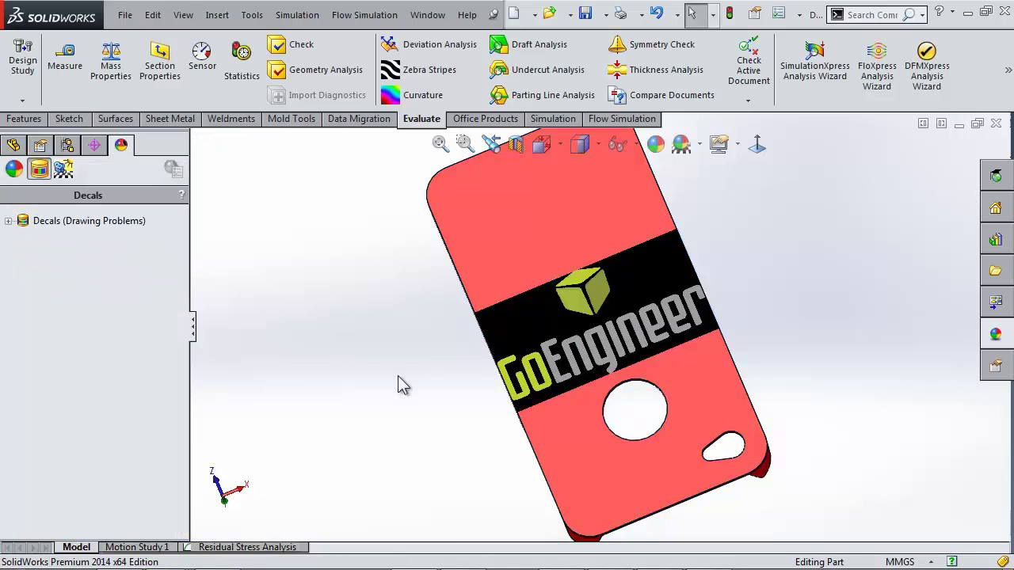
pyautogui.moveTo(838, 248); pyautogui.dragTo(836, 337, button='right')
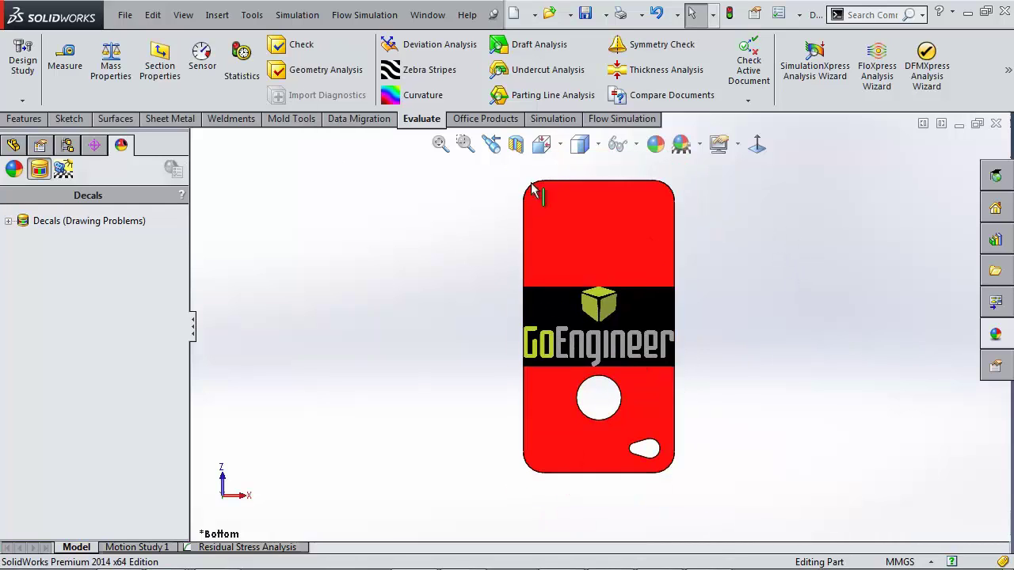
pyautogui.click(589, 224)
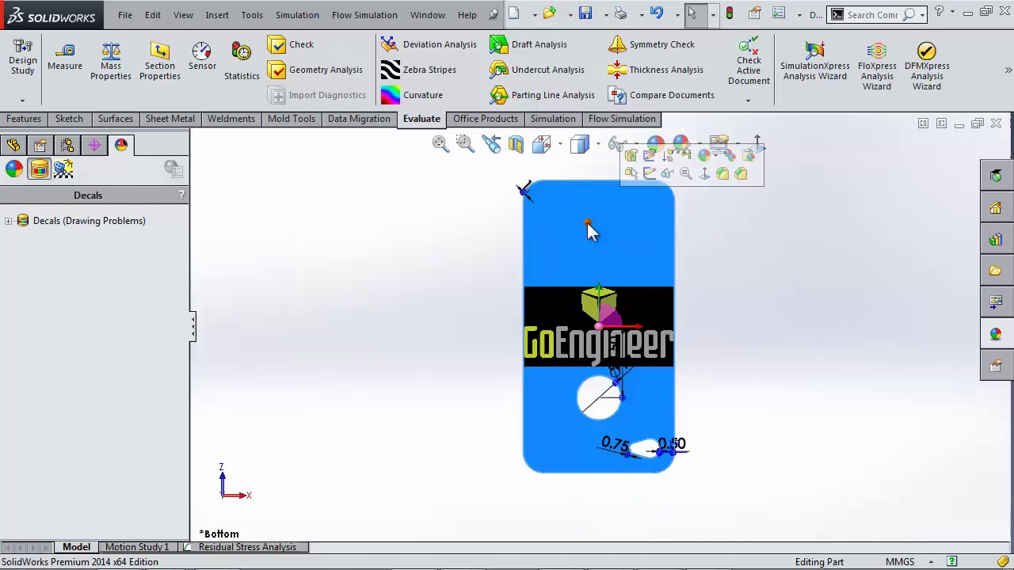
pyautogui.click(648, 178)
# Step: Insert a Sketch Picture into the sketch, choosing GoEngineer_logo.png
pyautogui.click(216, 15)
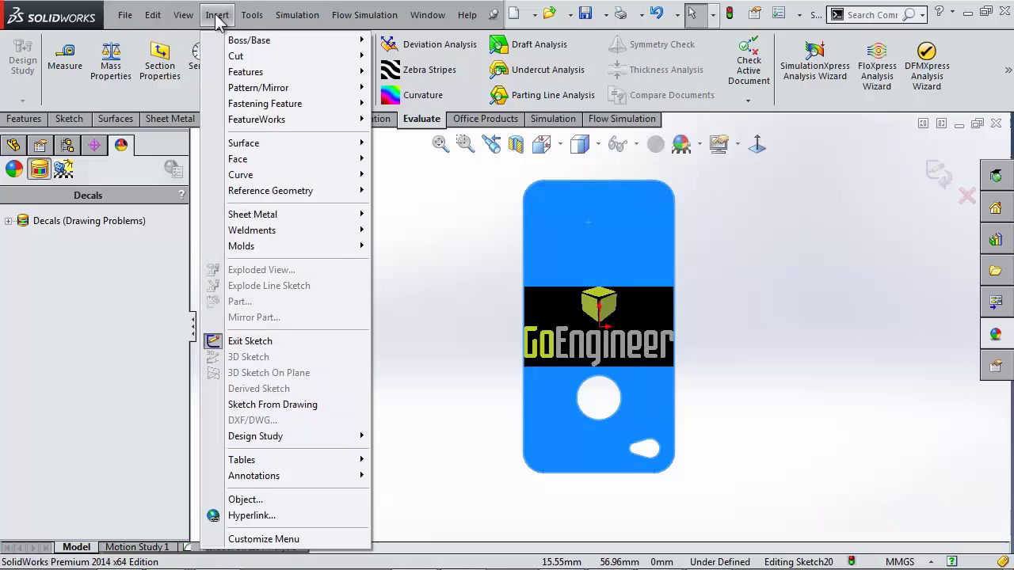
pyautogui.moveTo(256, 12)
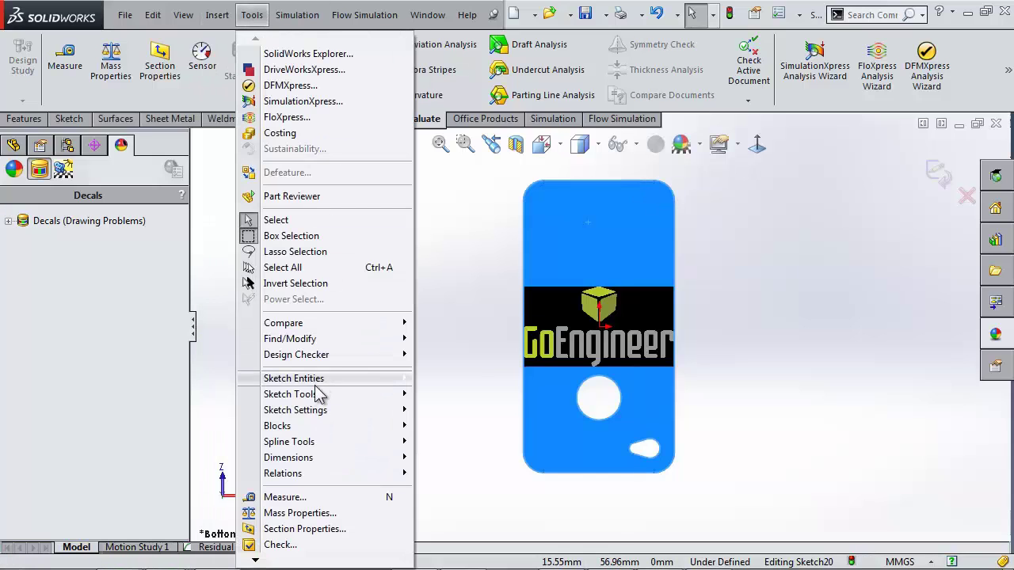
pyautogui.moveTo(313, 399)
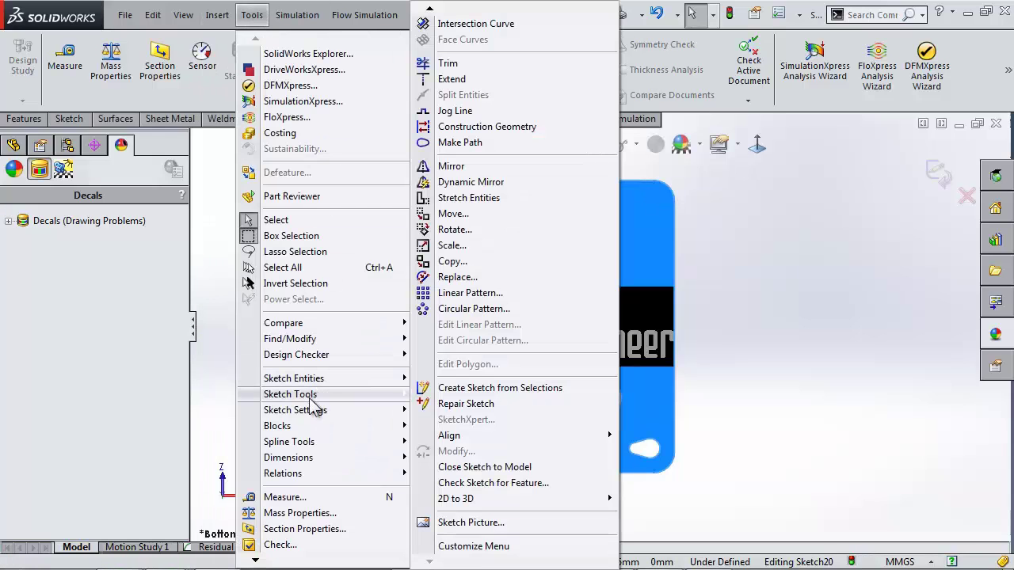
pyautogui.click(504, 524)
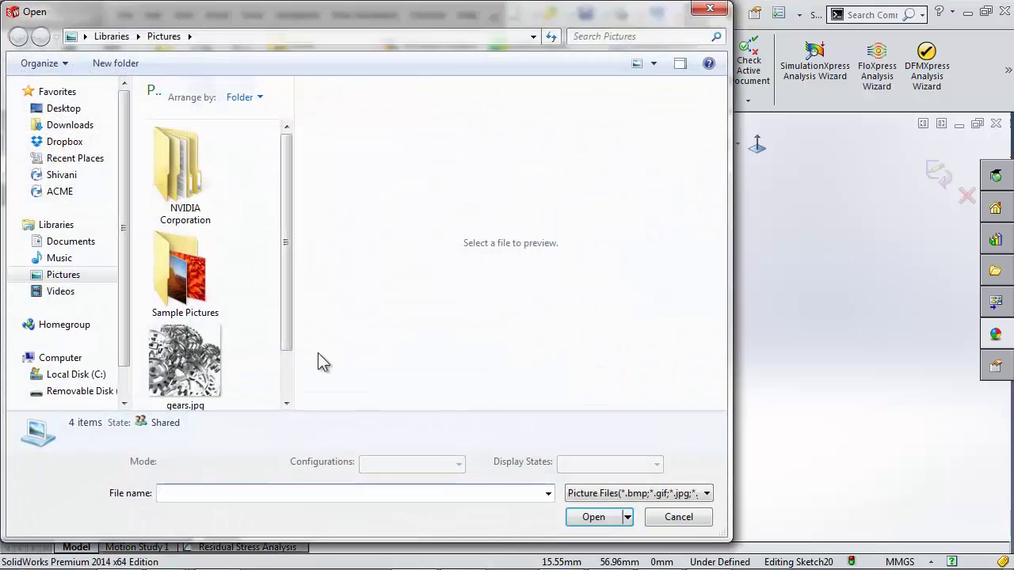
pyautogui.moveTo(284, 174); pyautogui.dragTo(288, 256)
pyautogui.click(188, 349)
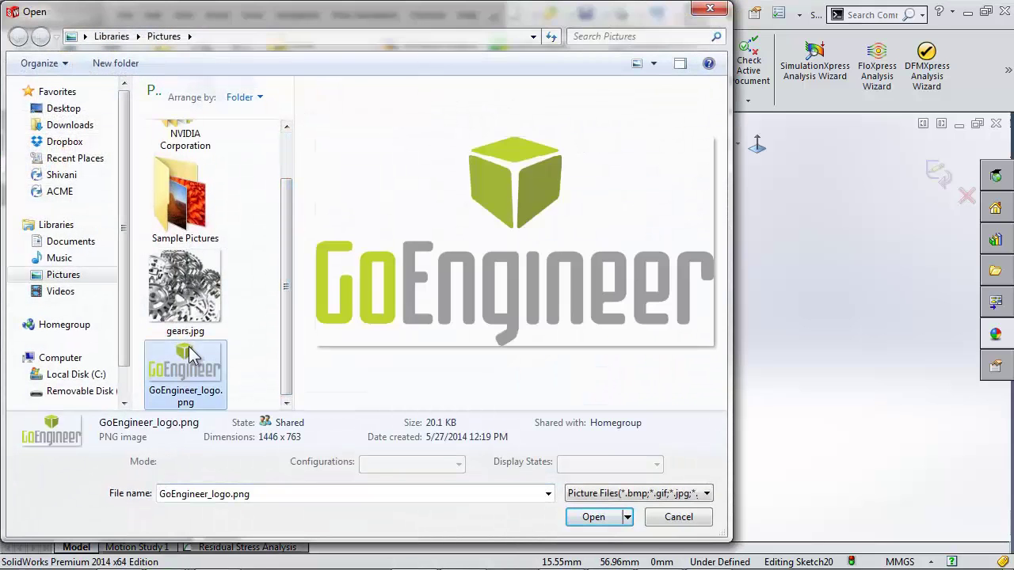
# Step: Place the logo picture, scale its width to 67mm, and move it onto the case's upper back
pyautogui.click(593, 516)
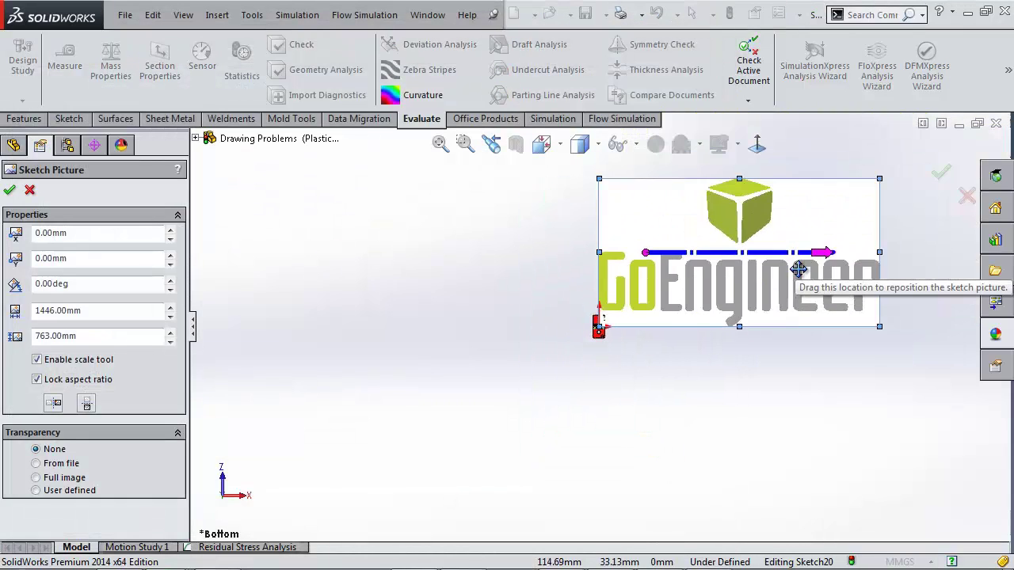
pyautogui.moveTo(631, 275); pyautogui.dragTo(599, 275)
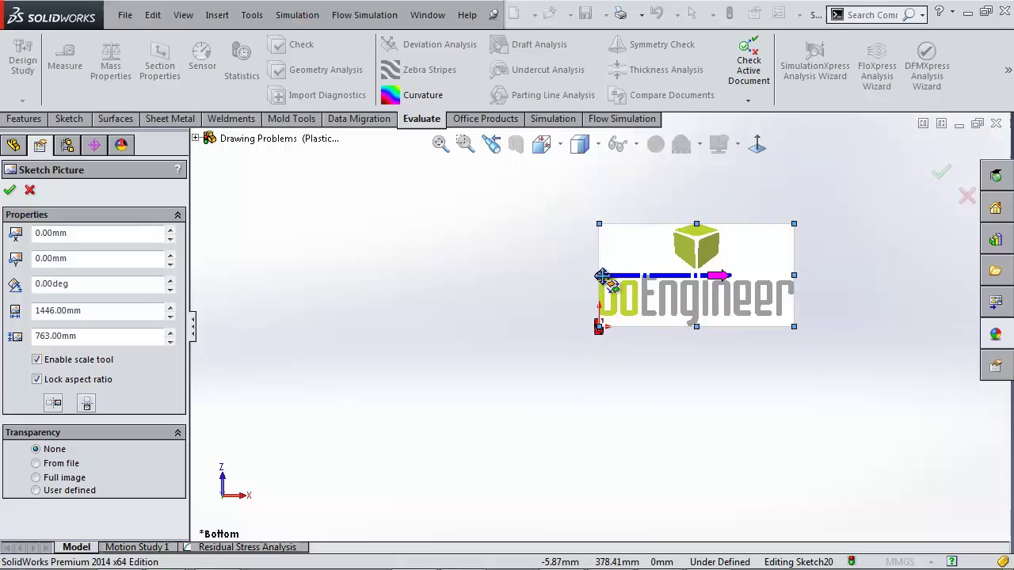
pyautogui.moveTo(737, 287); pyautogui.dragTo(792, 276)
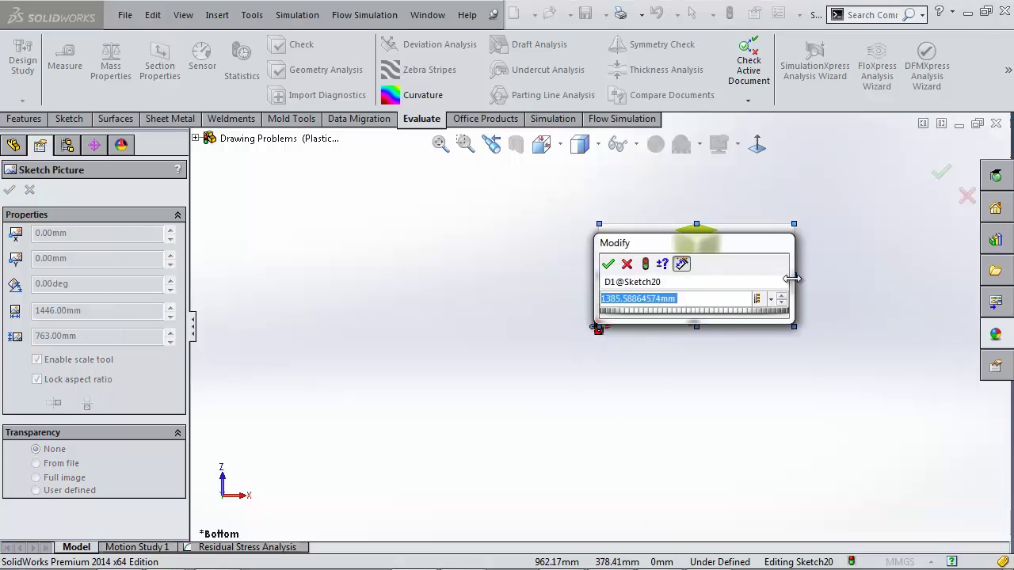
pyautogui.write('67mm')
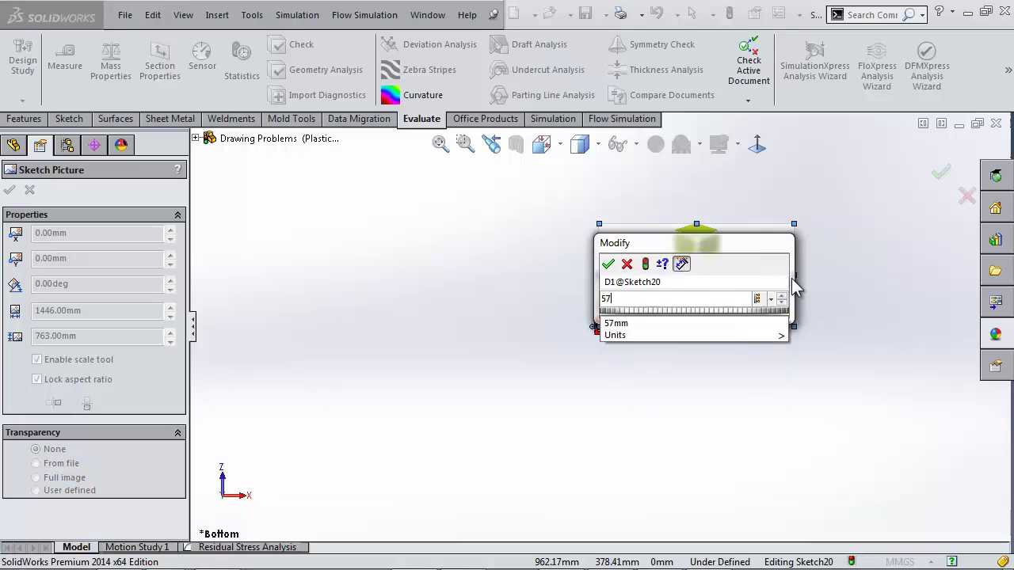
pyautogui.press('Return')
pyautogui.moveTo(635, 185); pyautogui.dragTo(643, 282)
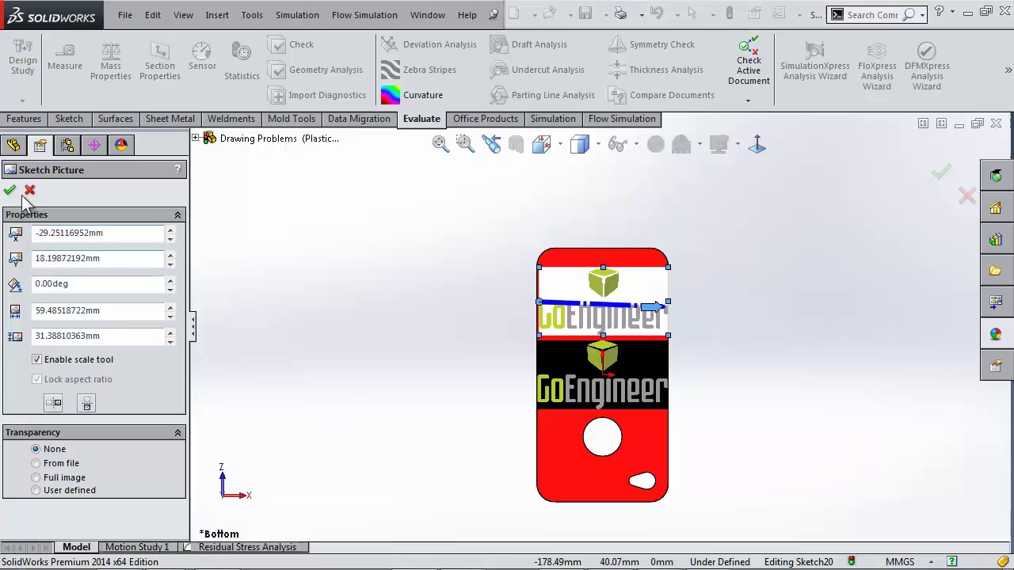
pyautogui.click(10, 190)
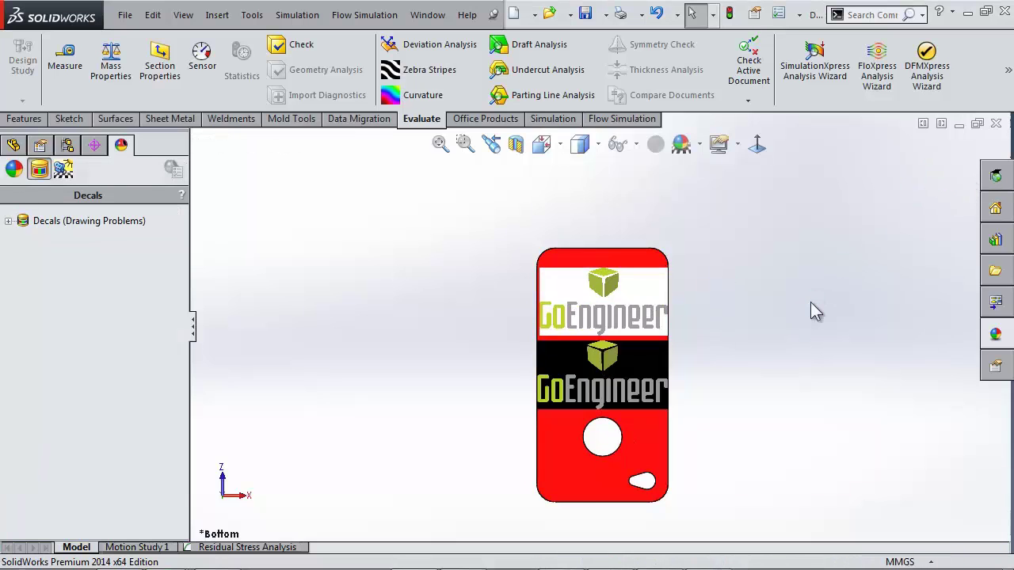
# Step: Make a drawing from the part, accepting the default template and sheet size
pyautogui.click(123, 15)
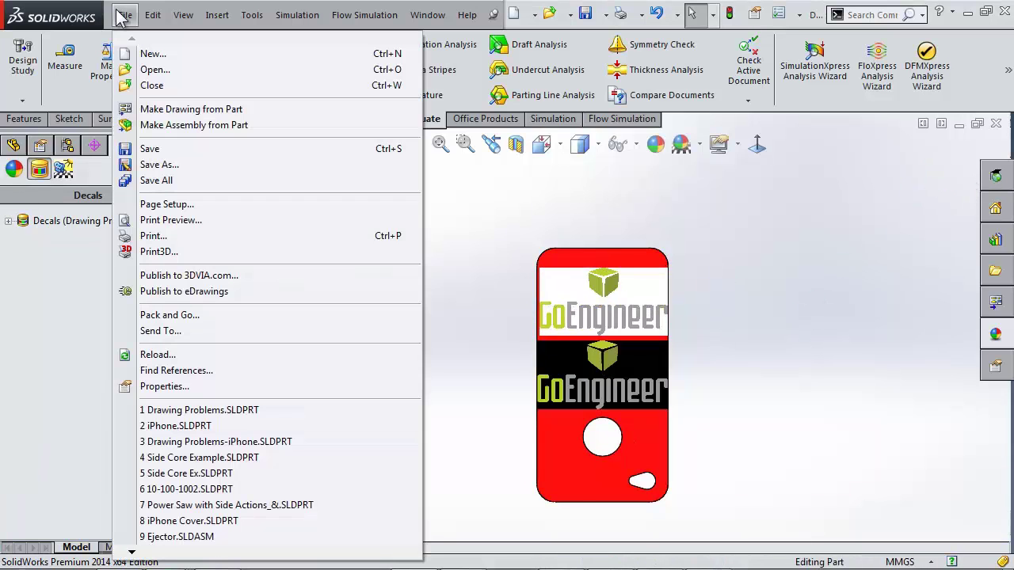
pyautogui.click(108, 106)
pyautogui.click(500, 498)
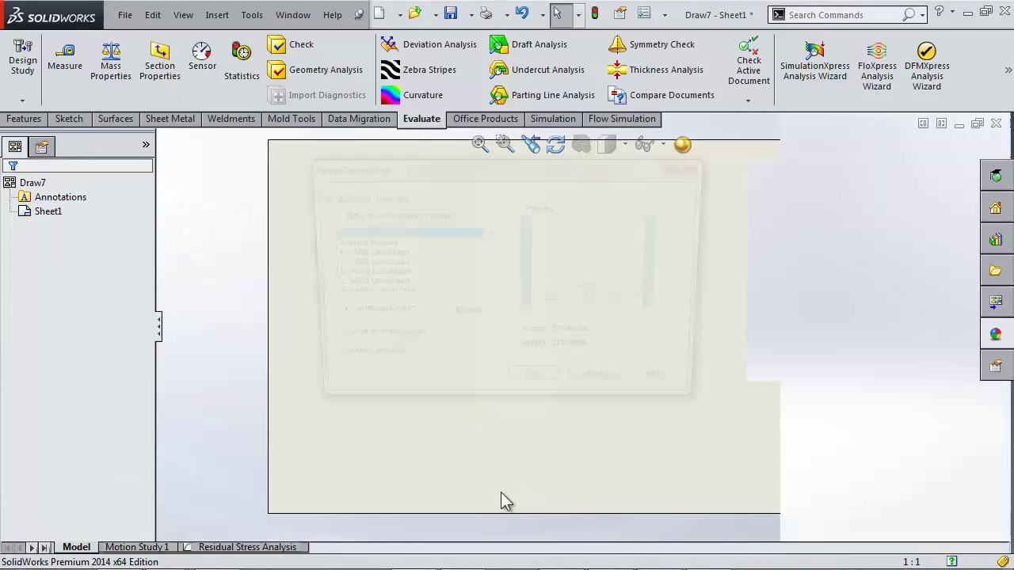
pyautogui.click(527, 386)
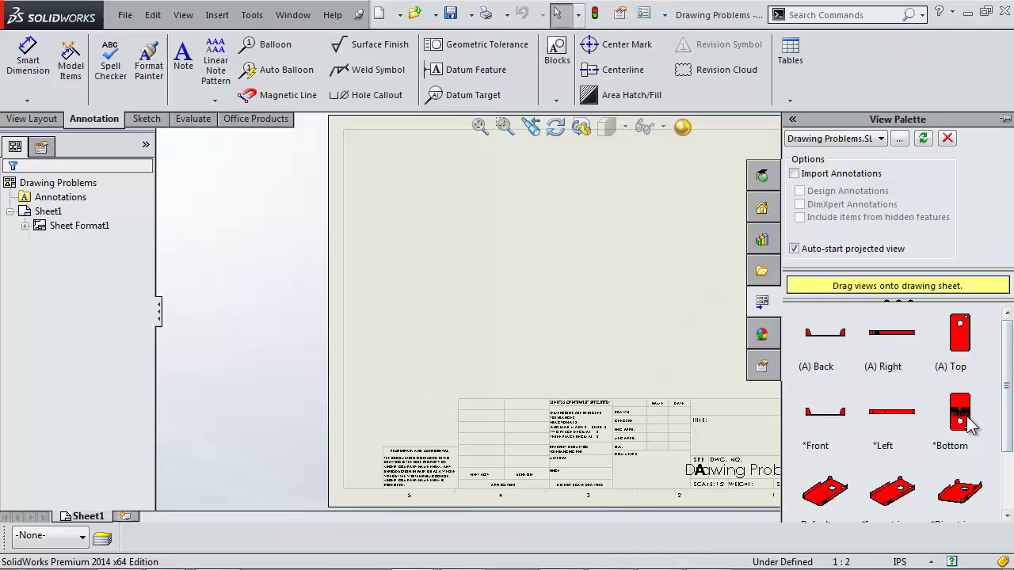
# Step: Place the case's Bottom view on the sheet as Drawing View1
pyautogui.moveTo(960, 409); pyautogui.dragTo(472, 266)
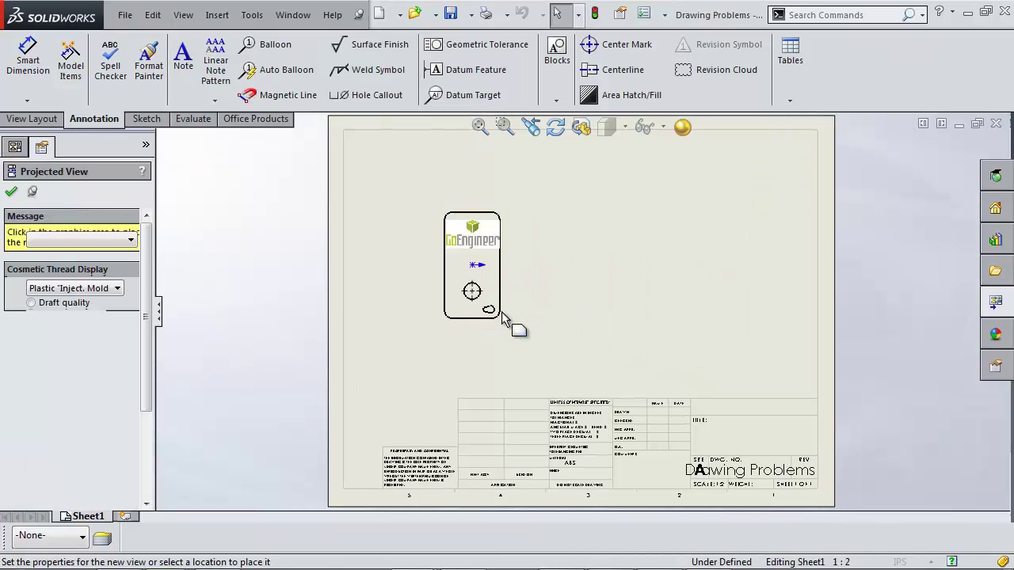
pyautogui.click(11, 190)
pyautogui.doubleClick(635, 270)
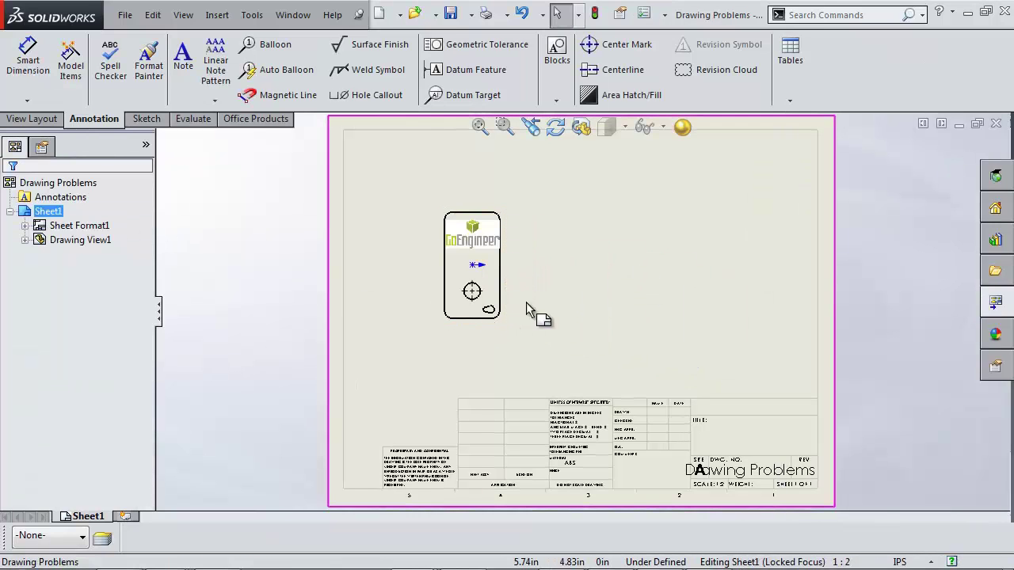
pyautogui.scroll(-3, 527, 302)
pyautogui.click(646, 126)
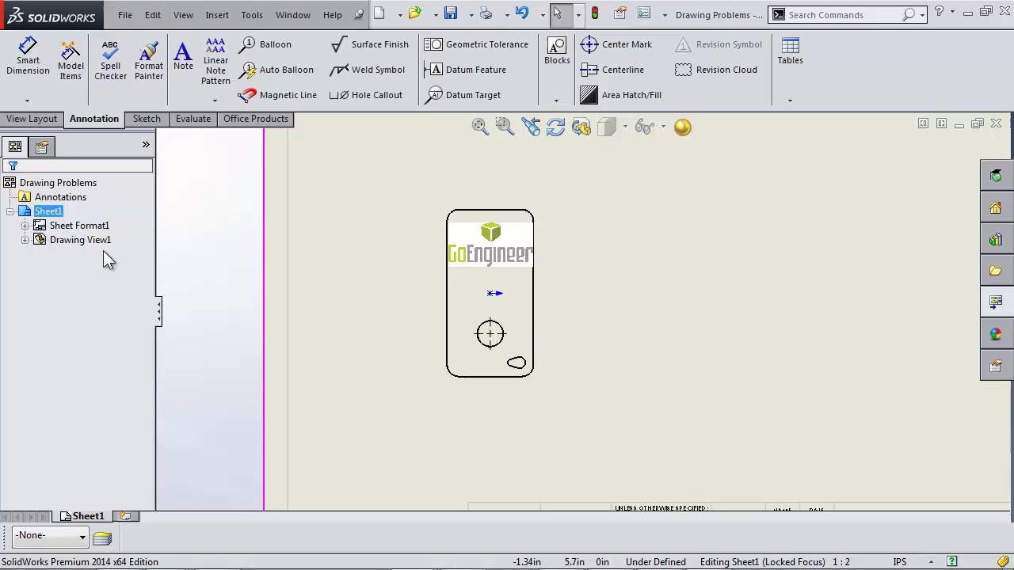
# Step: Activate Drawing View1, expand its part features to Sketch20, and select the view to show its properties
pyautogui.doubleClick(446, 213)
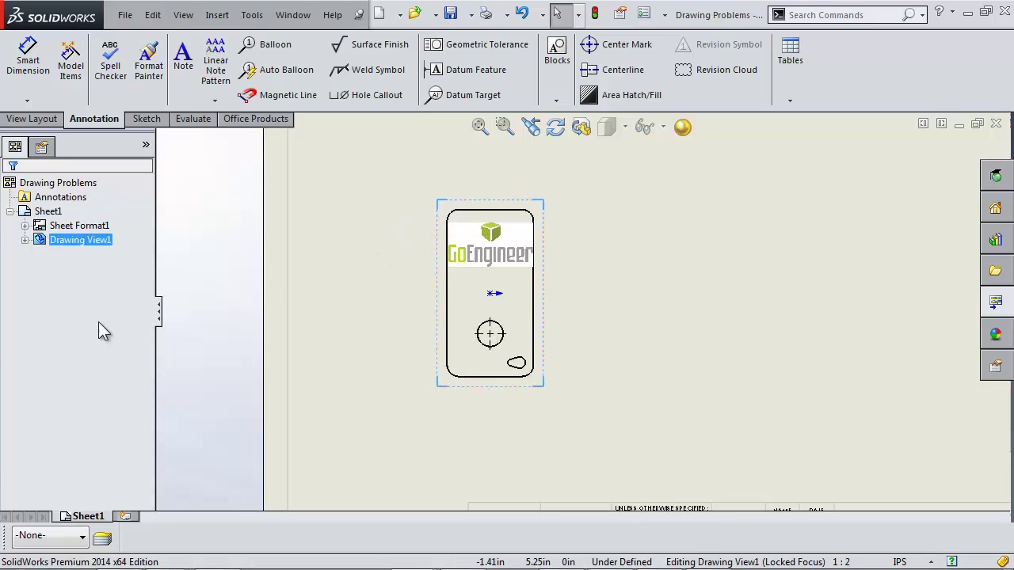
pyautogui.click(24, 240)
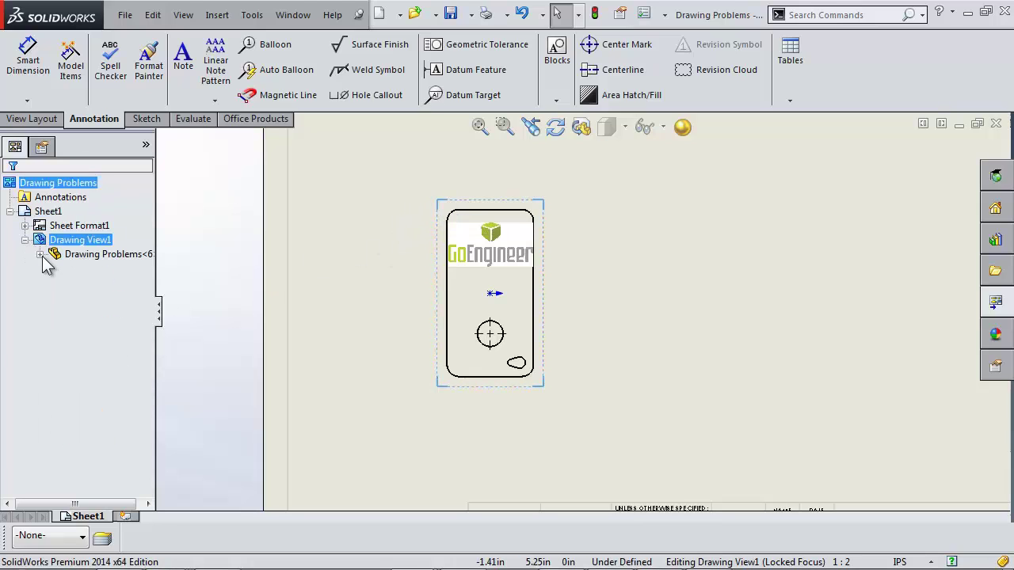
pyautogui.click(40, 254)
pyautogui.click(88, 440)
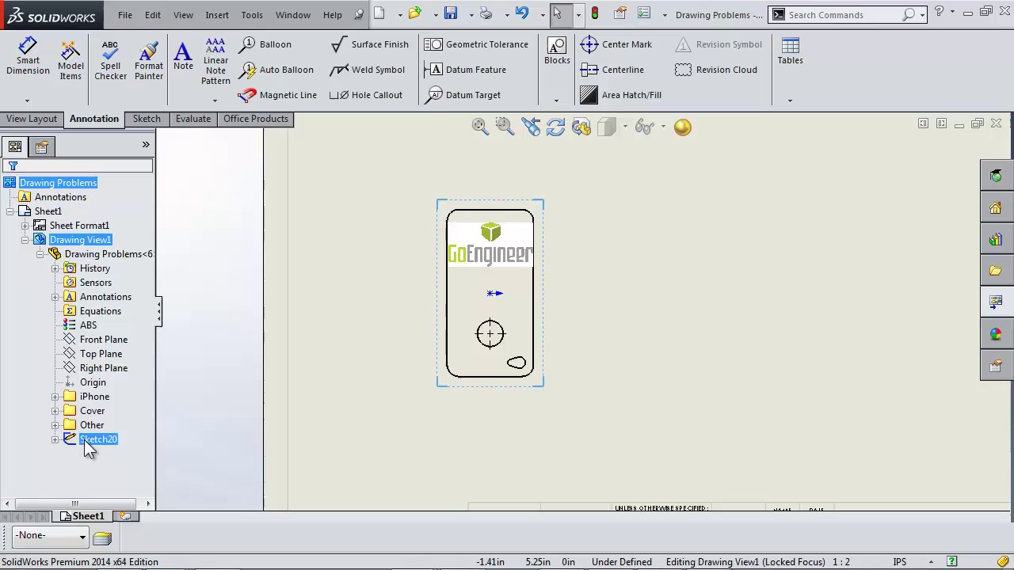
pyautogui.rightClick(97, 446)
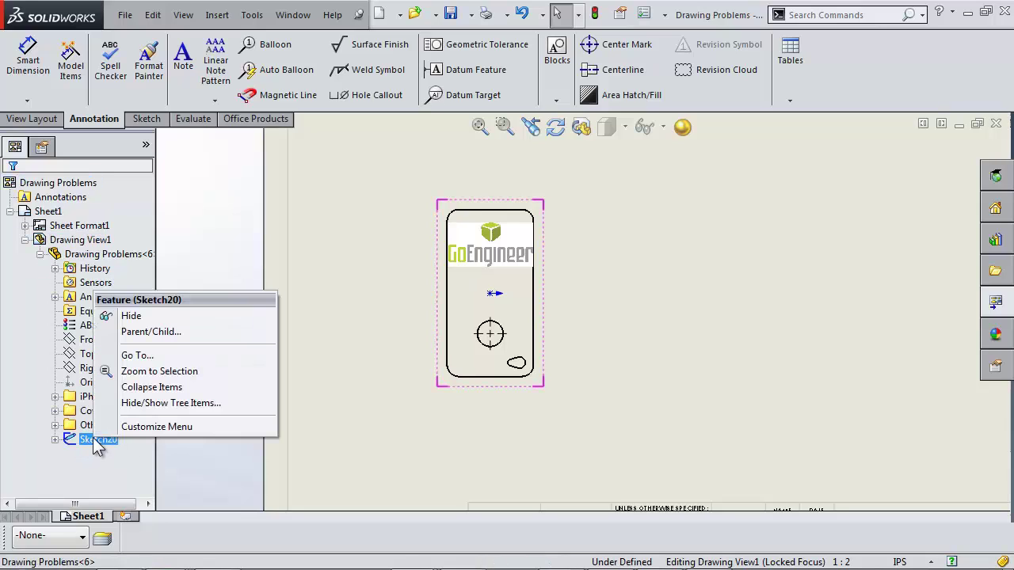
pyautogui.click(203, 460)
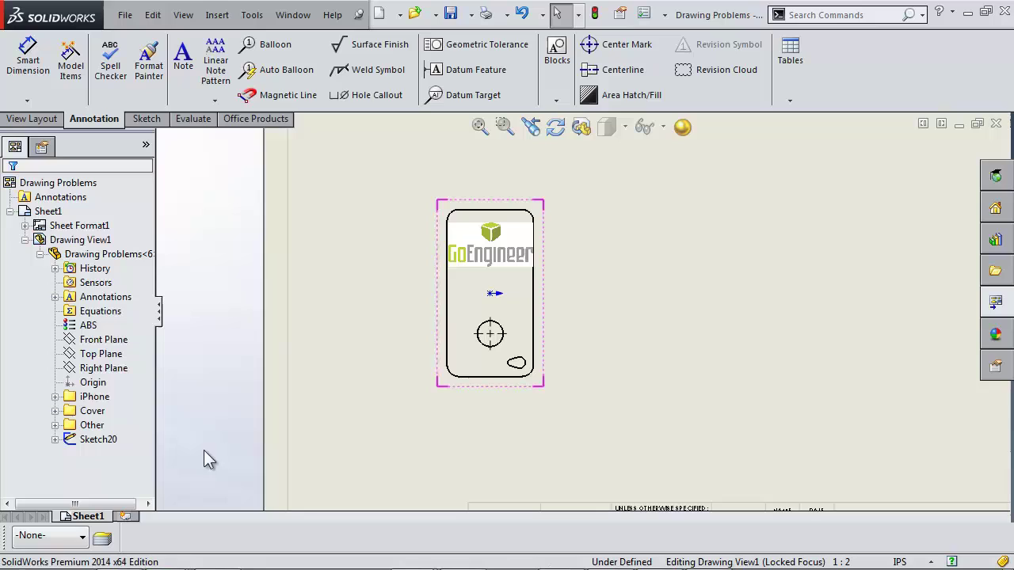
pyautogui.click(656, 239)
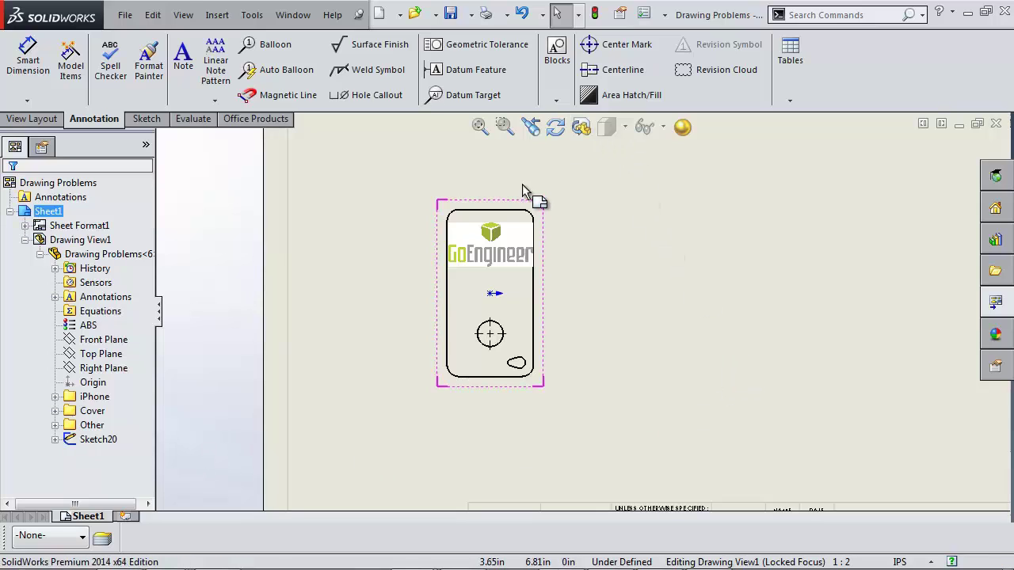
pyautogui.click(519, 212)
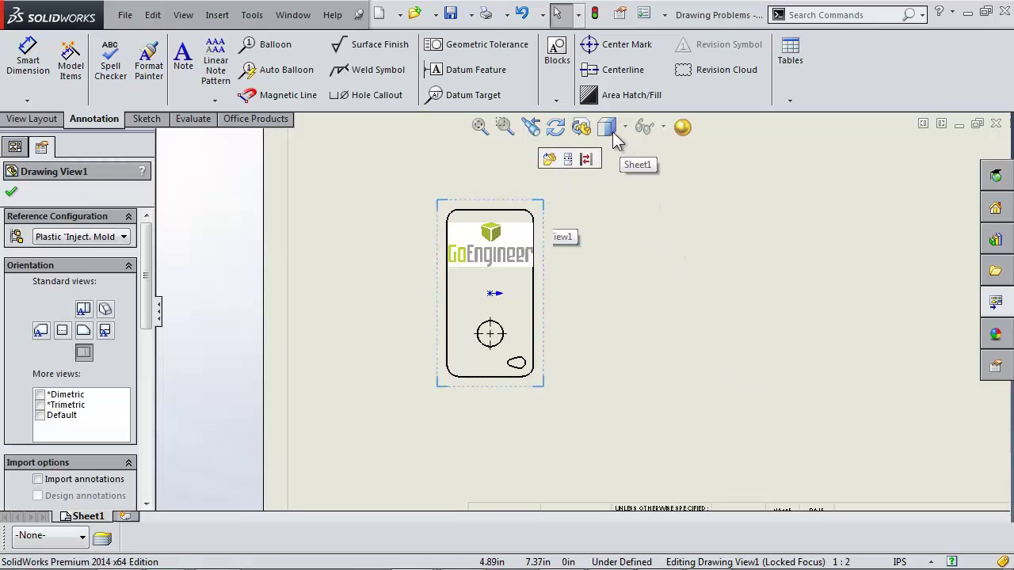
# Step: Set the drawing view's display style to Shaded With Edges
pyautogui.click(608, 129)
pyautogui.click(608, 156)
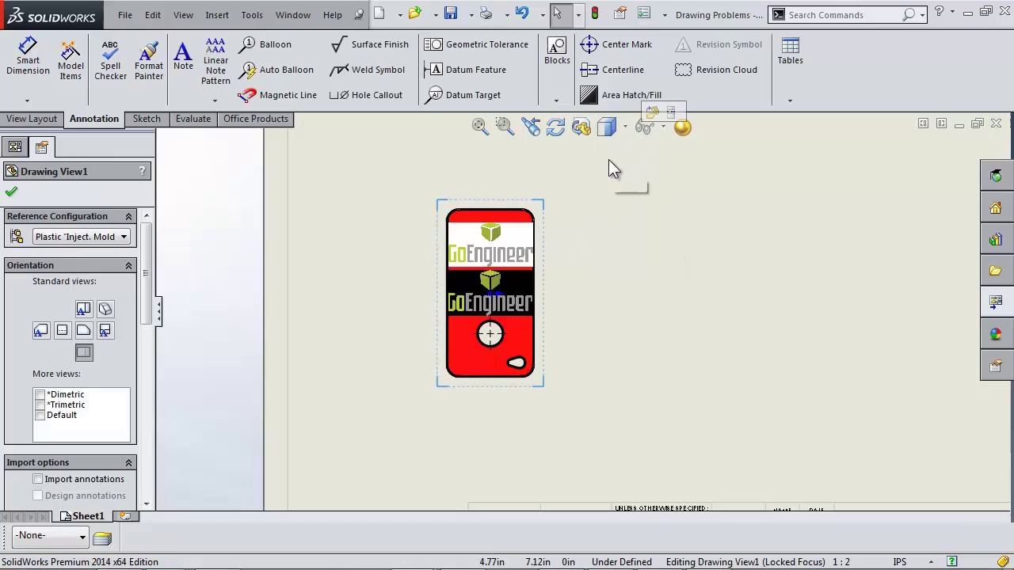
pyautogui.click(609, 310)
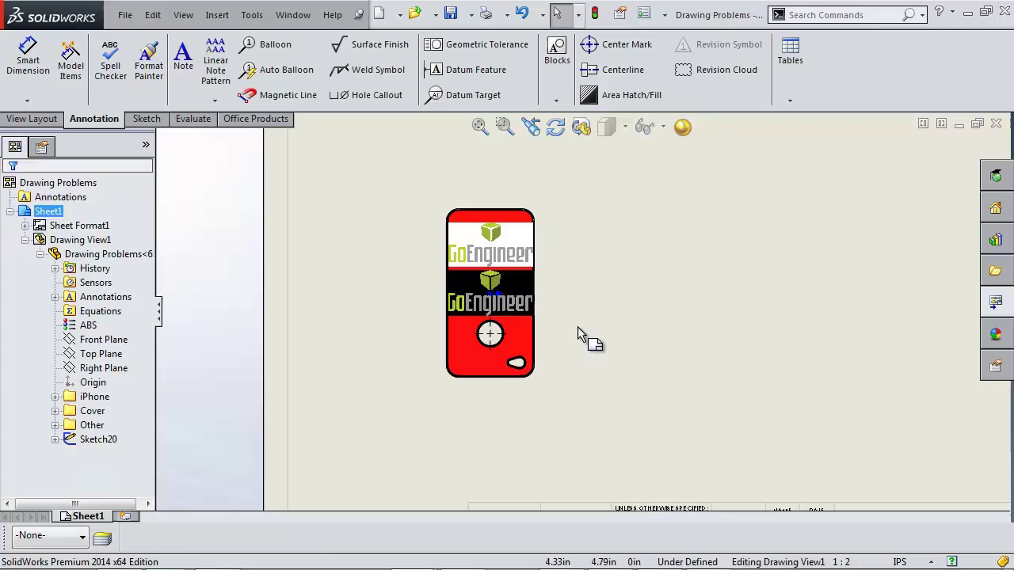
# Step: Hide the upper GoEngineer sketch picture in the view and fit the whole sheet
pyautogui.click(662, 127)
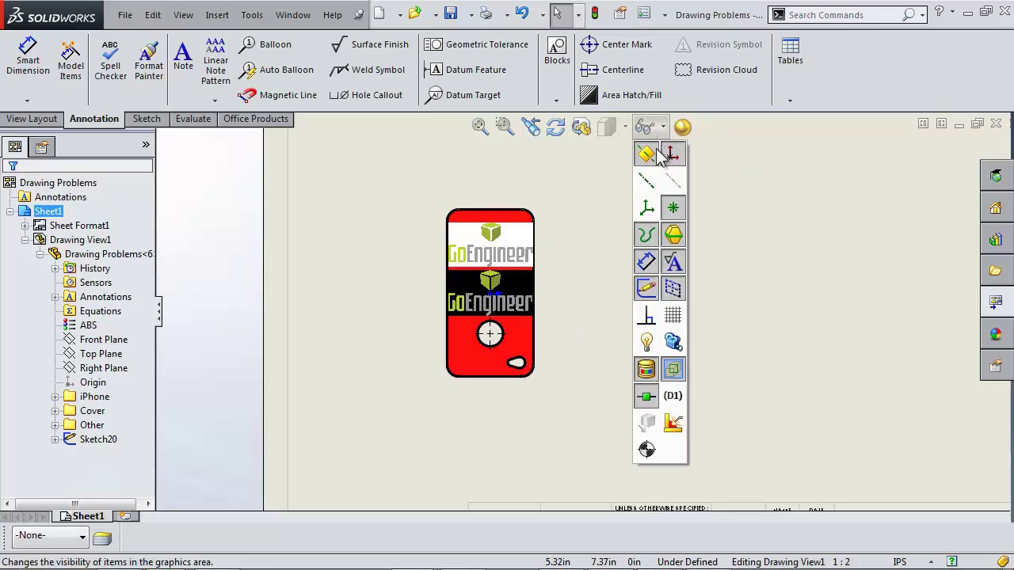
pyautogui.click(647, 289)
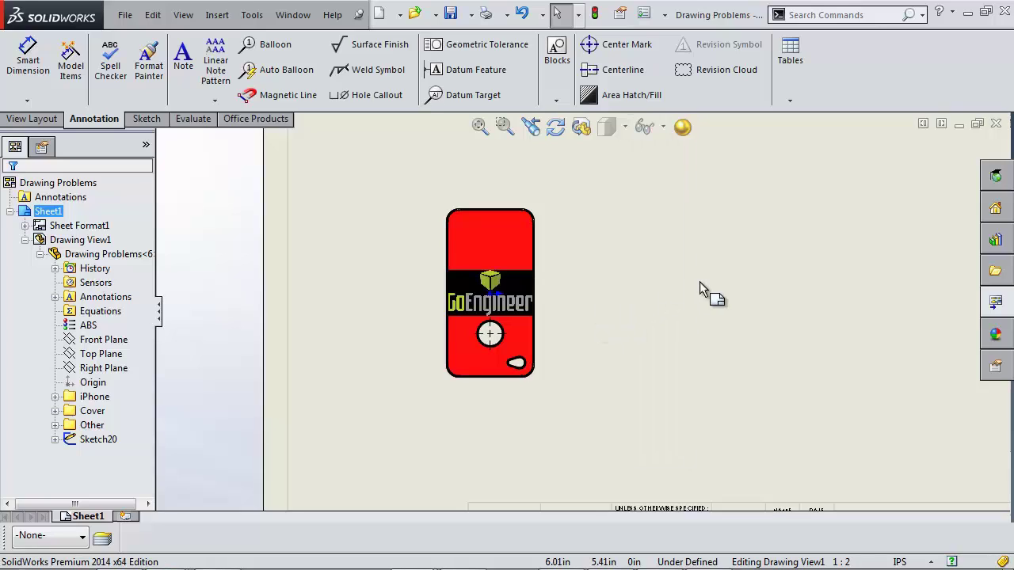
pyautogui.press('f')
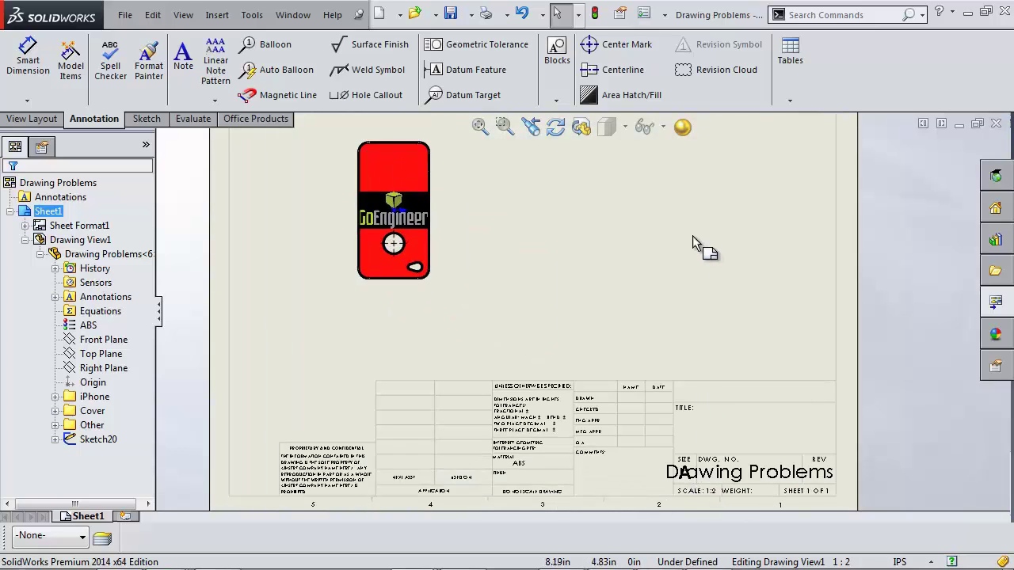
pyautogui.scroll(3, 631, 276)
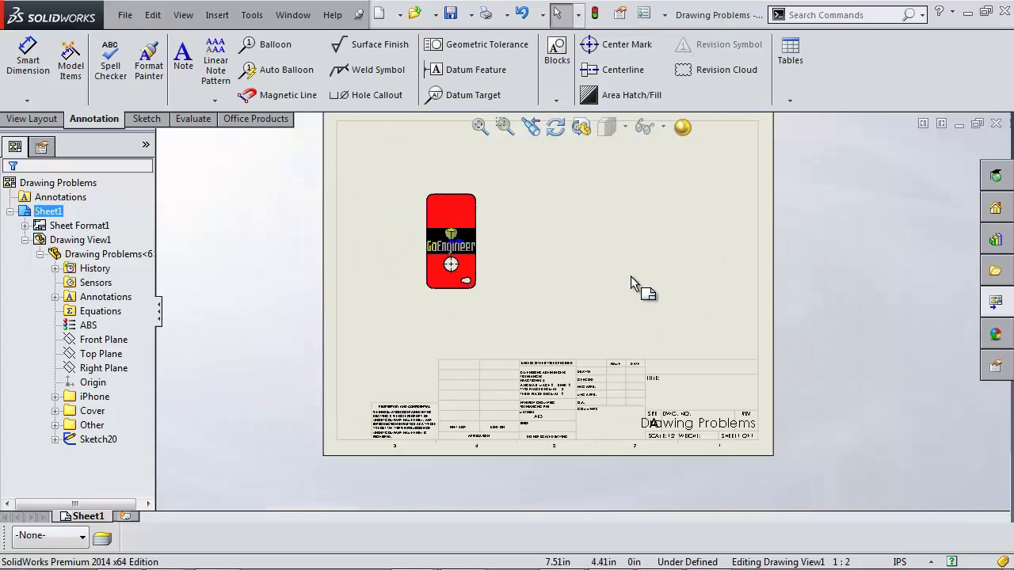
pyautogui.click(218, 14)
pyautogui.click(261, 168)
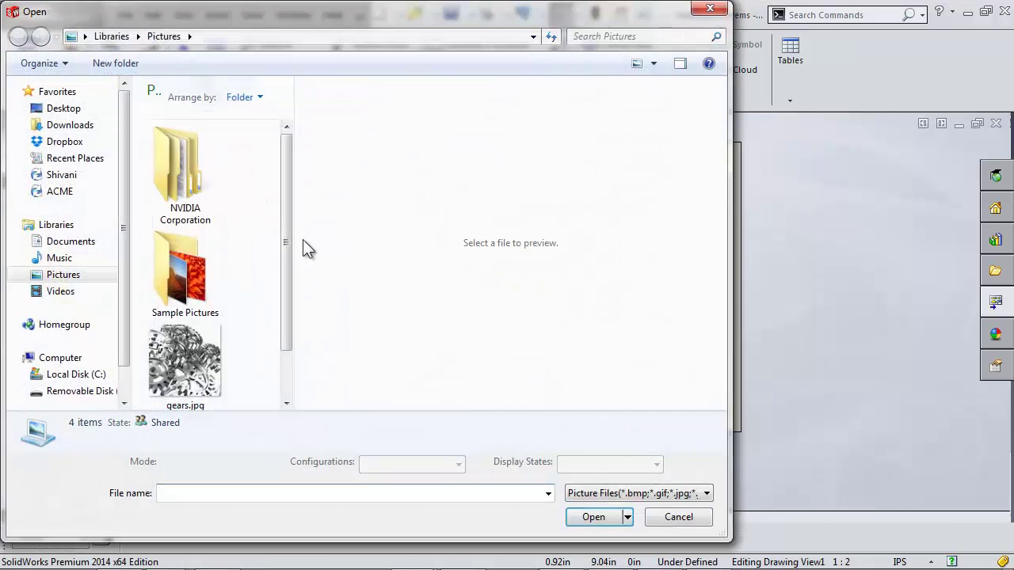
pyautogui.scroll(-2, 288, 193)
pyautogui.click(220, 369)
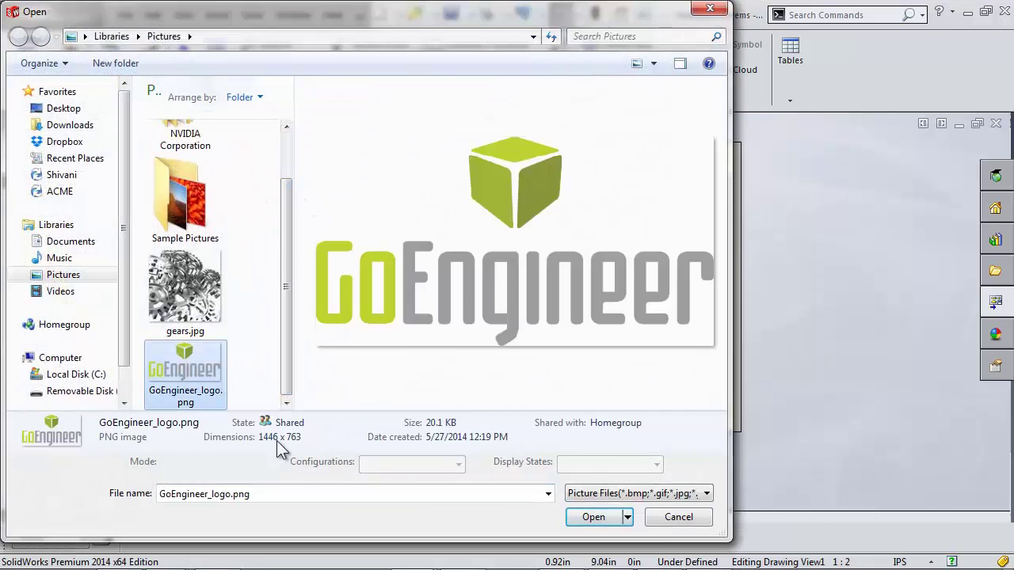
pyautogui.click(590, 518)
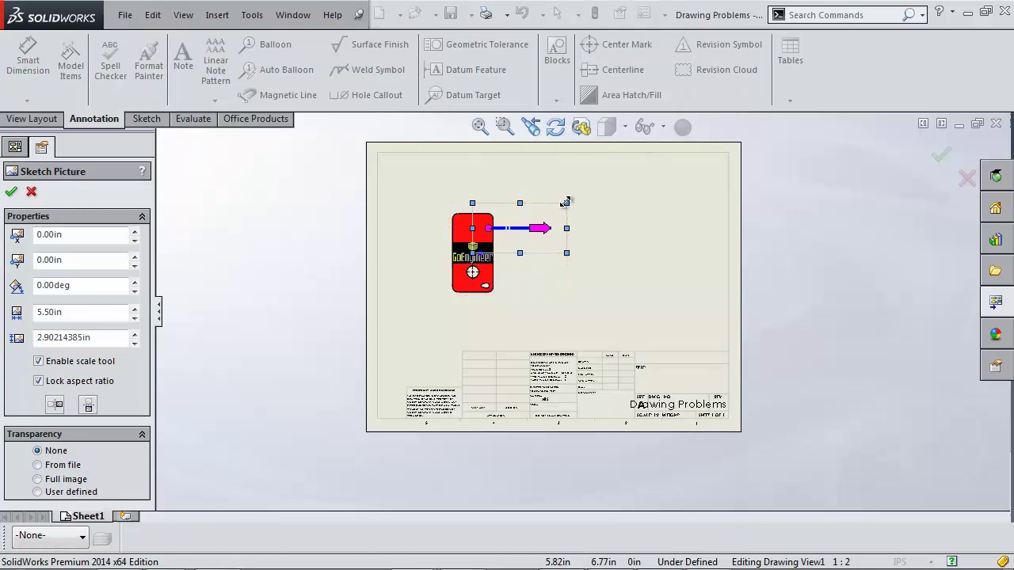
pyautogui.moveTo(565, 202)
pyautogui.mouseDown()
pyautogui.moveTo(681, 156)
pyautogui.moveTo(638, 165)
pyautogui.mouseUp()
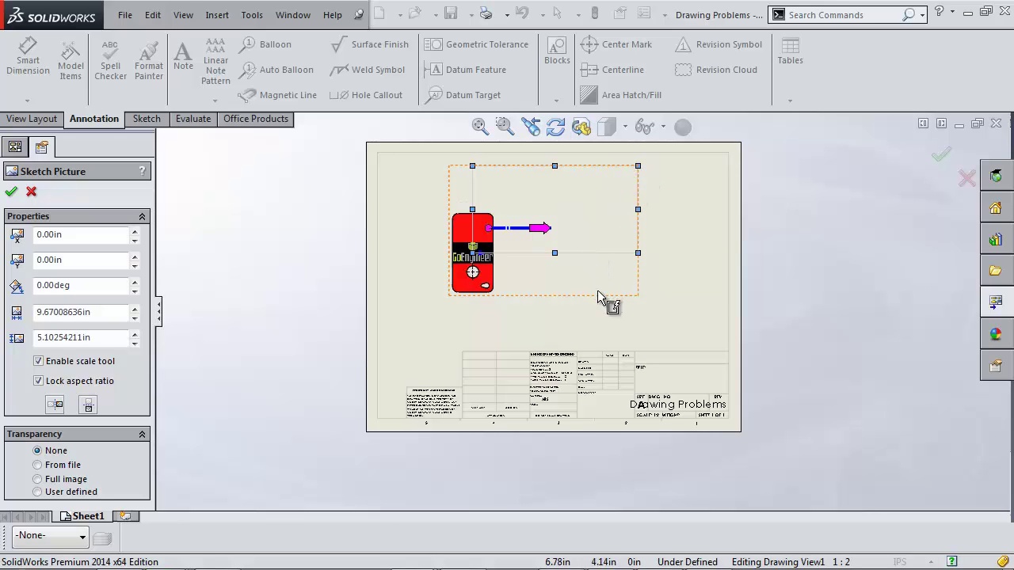
pyautogui.click(26, 191)
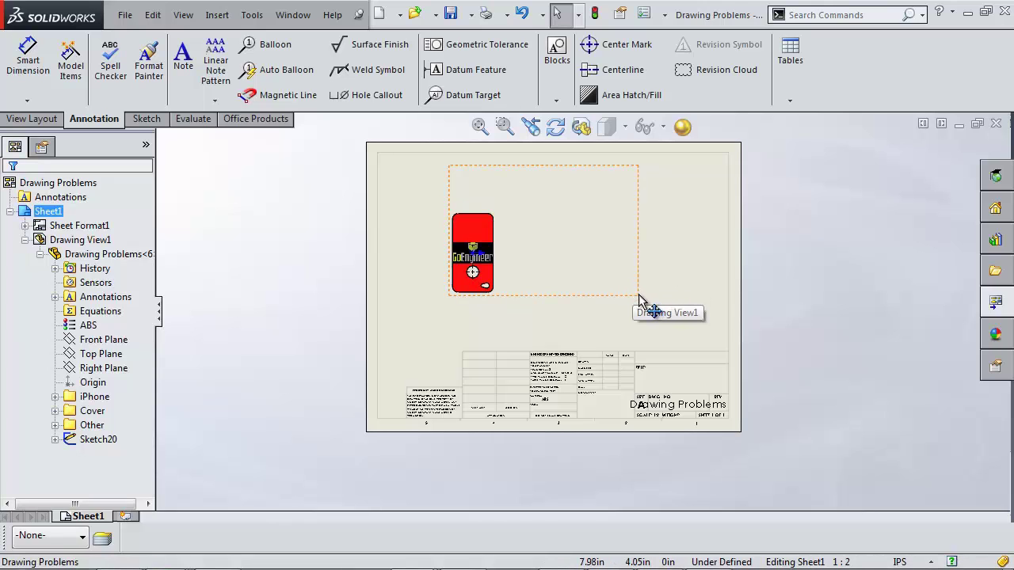
# Step: Switch the sheet into Edit Sheet Format mode
pyautogui.rightClick(653, 378)
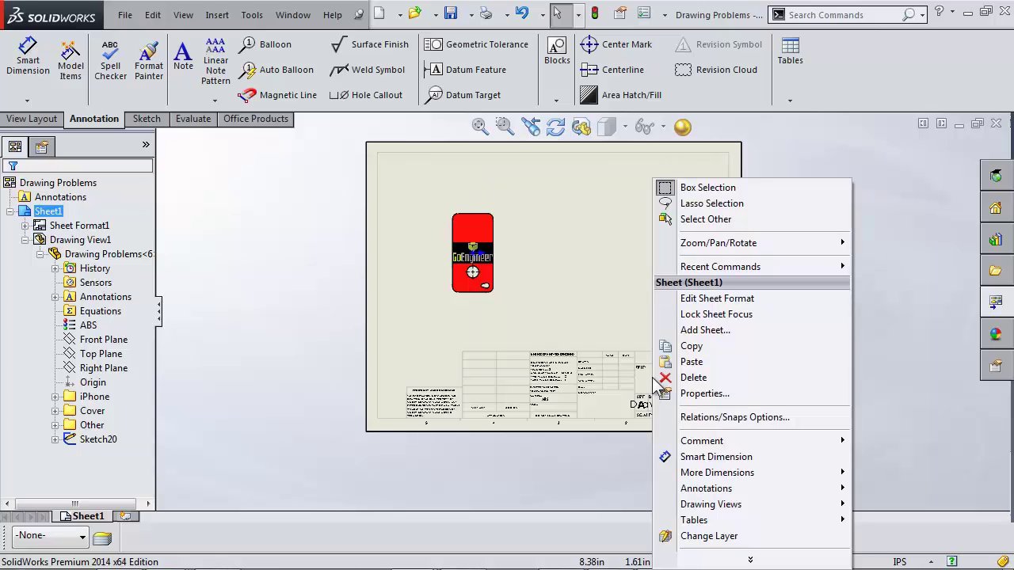
pyautogui.click(717, 299)
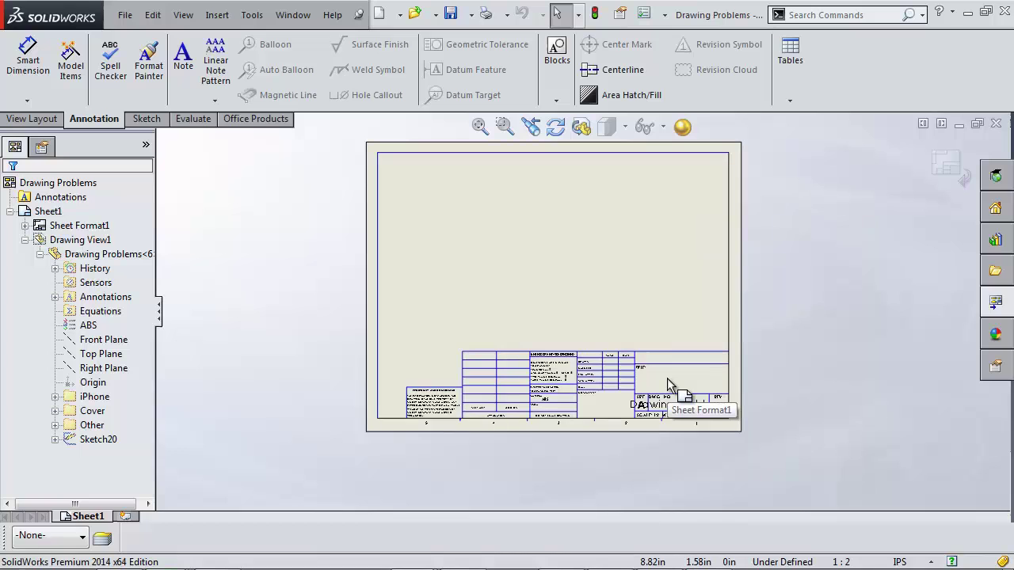
# Step: Insert GoEngineer_logo.png into the sheet format, shrunk to about 1.5 in in the title block
pyautogui.click(217, 14)
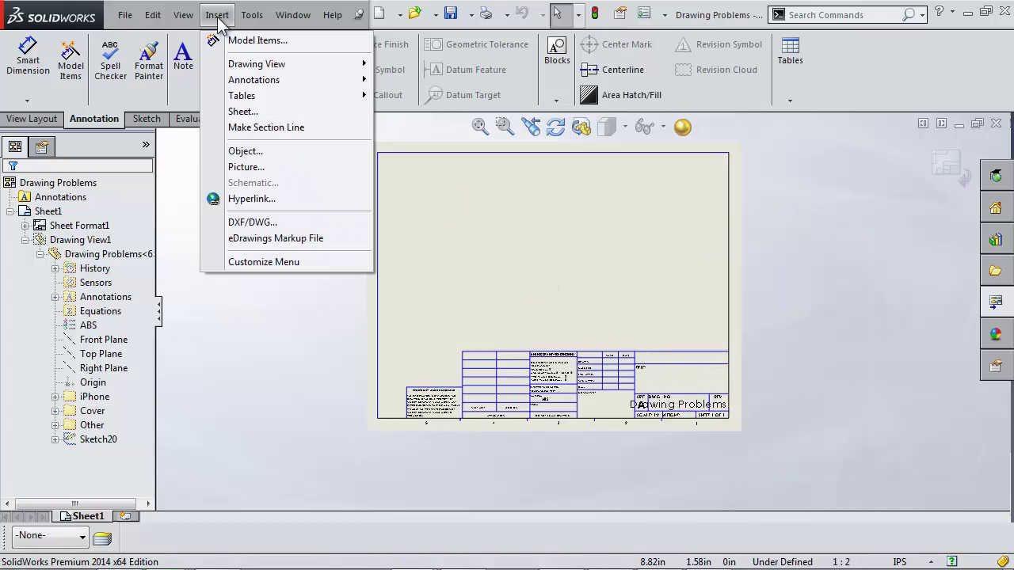
pyautogui.click(271, 168)
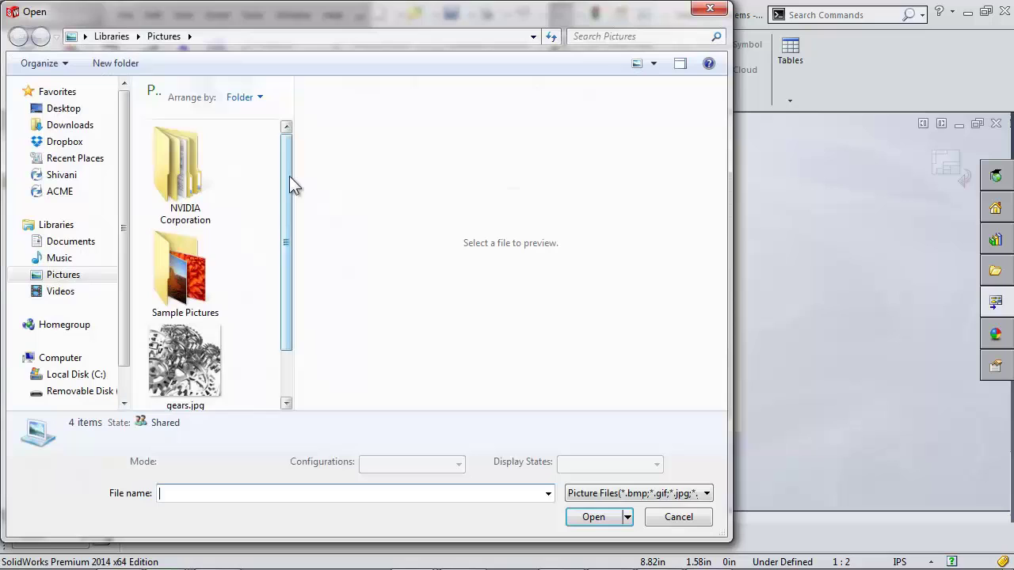
pyautogui.scroll(-1, 269, 261)
pyautogui.click(190, 369)
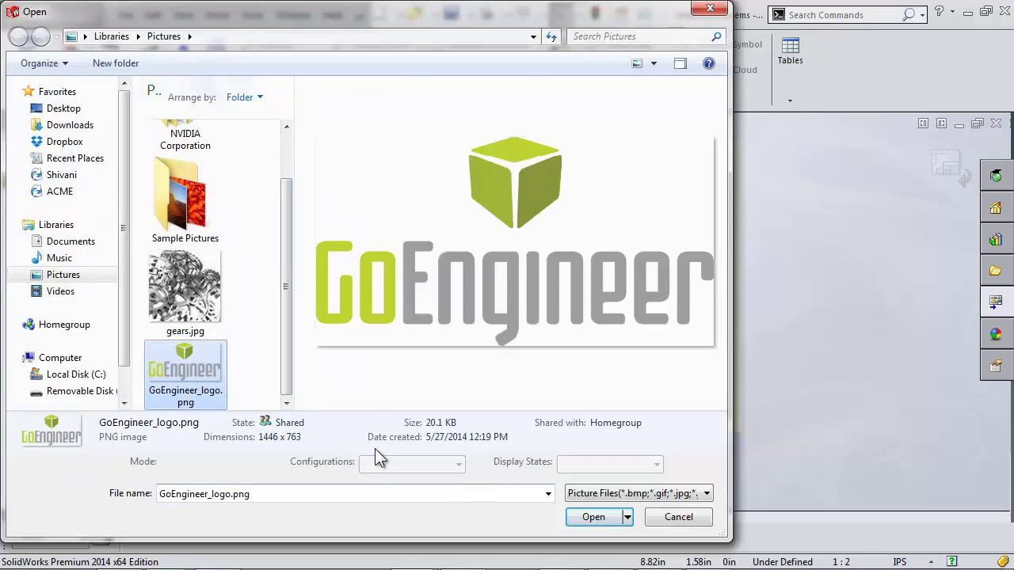
pyautogui.click(594, 517)
pyautogui.moveTo(449, 341); pyautogui.dragTo(723, 303)
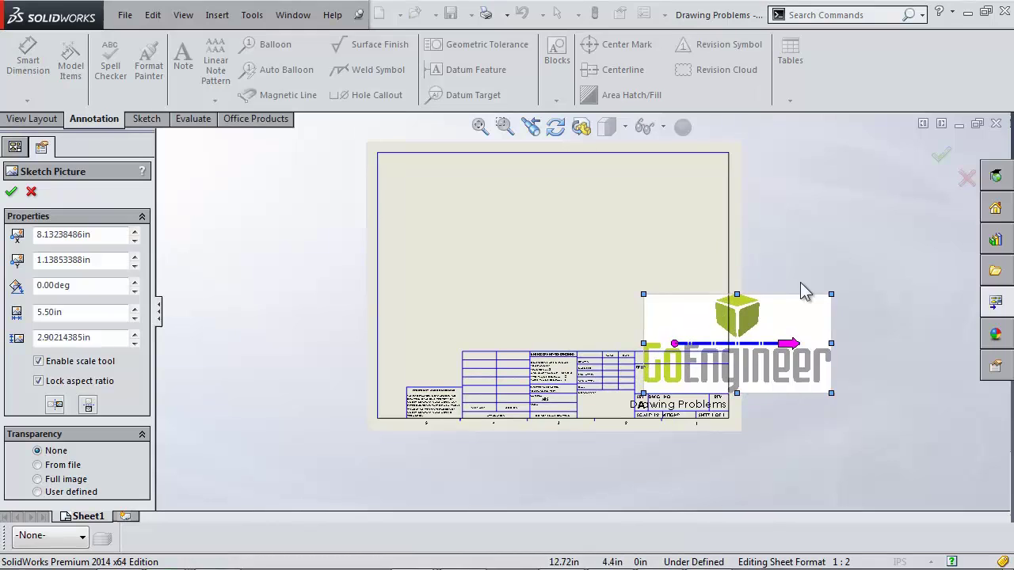
pyautogui.moveTo(809, 310); pyautogui.dragTo(710, 385)
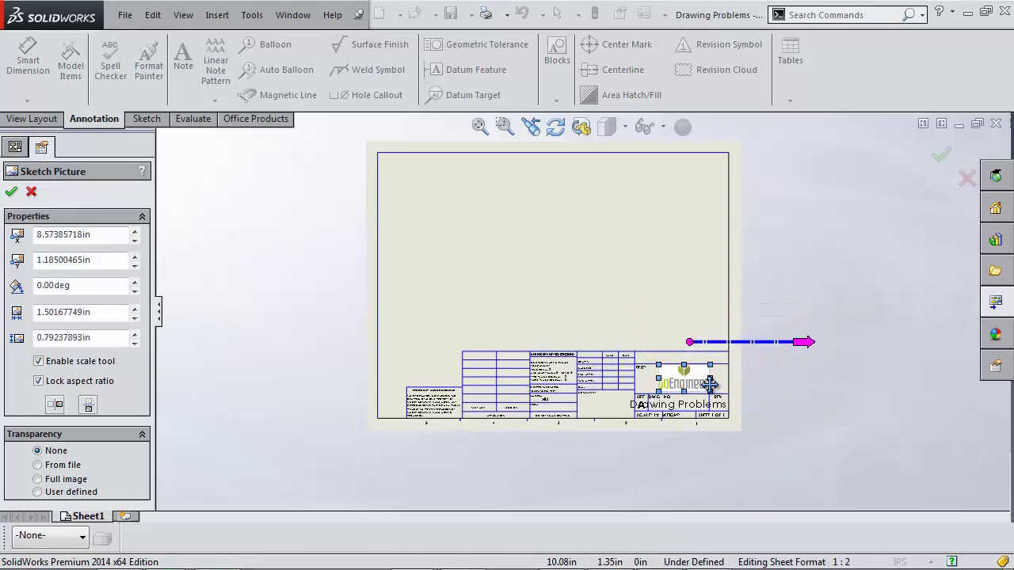
pyautogui.click(941, 155)
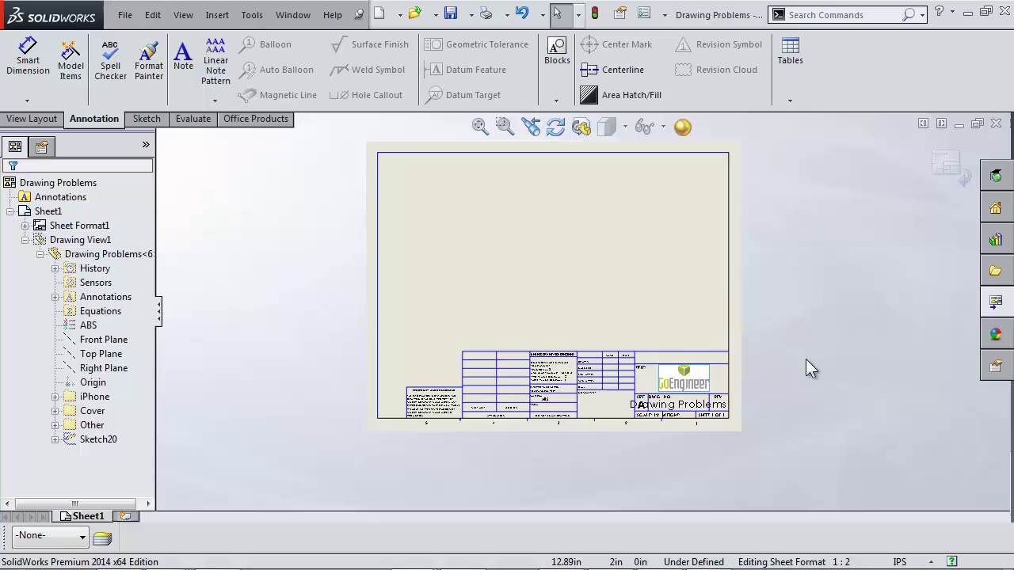
# Step: Return to Edit Sheet and zoom in and out to inspect the logo in the title block
pyautogui.rightClick(681, 238)
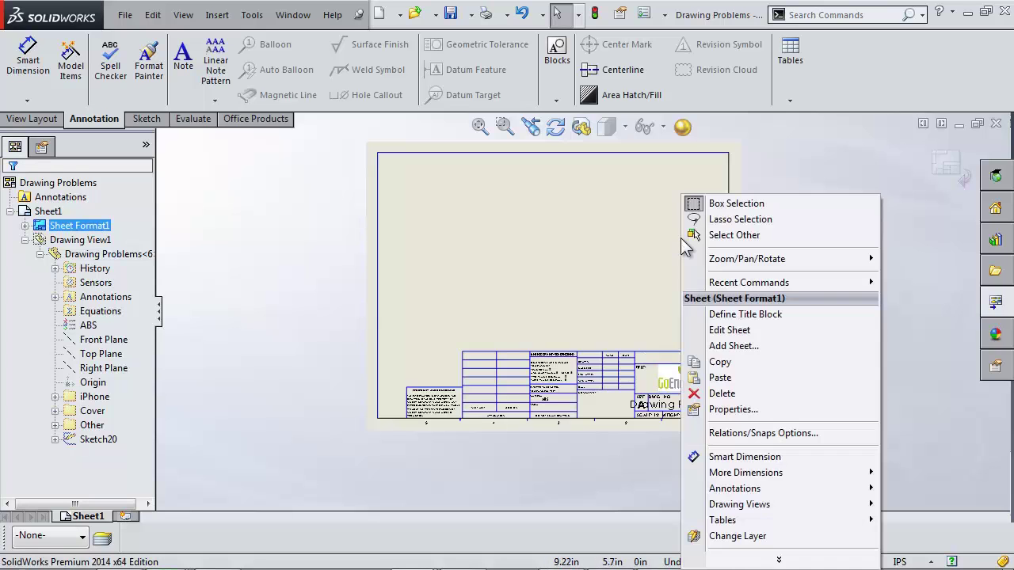
pyautogui.click(947, 168)
pyautogui.scroll(-5, 711, 394)
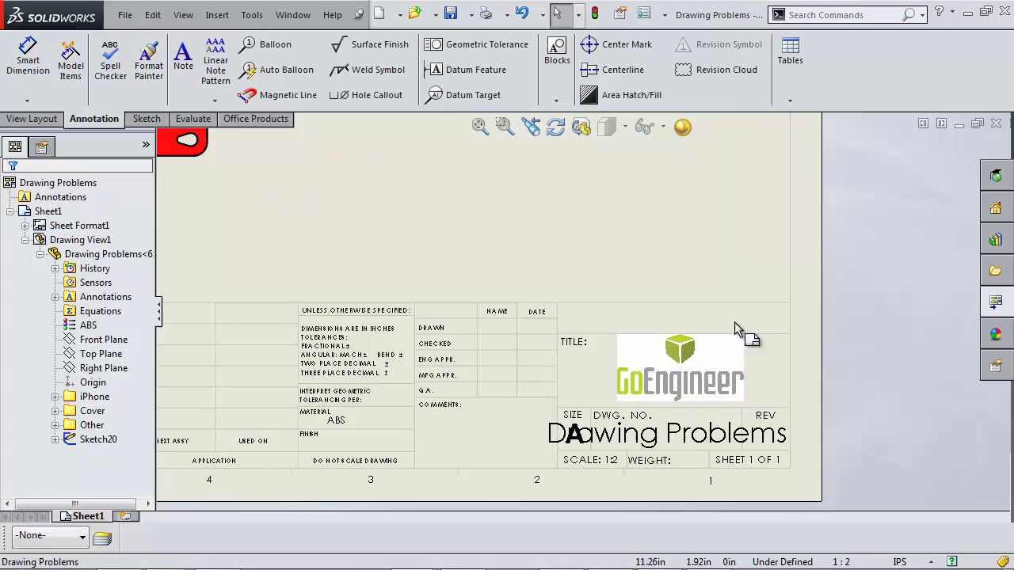
pyautogui.scroll(1, 394, 203)
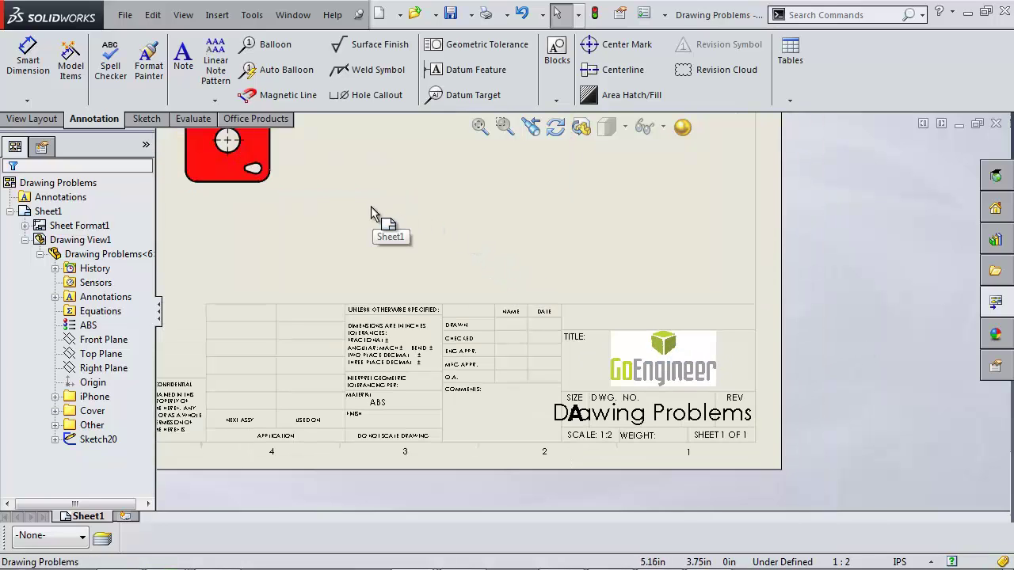